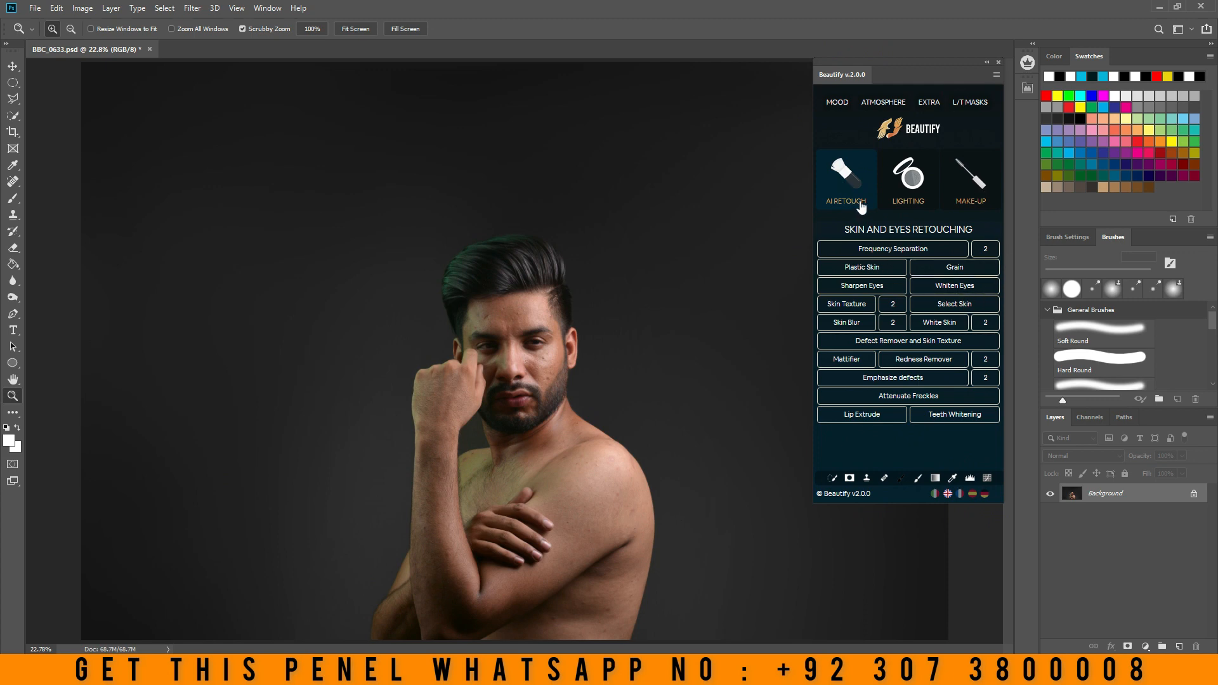
- Look through the Beautify panel's Lighting and Make-Up tool sets and return to the AI Retouch set
left_click(909, 181)
left_click(973, 193)
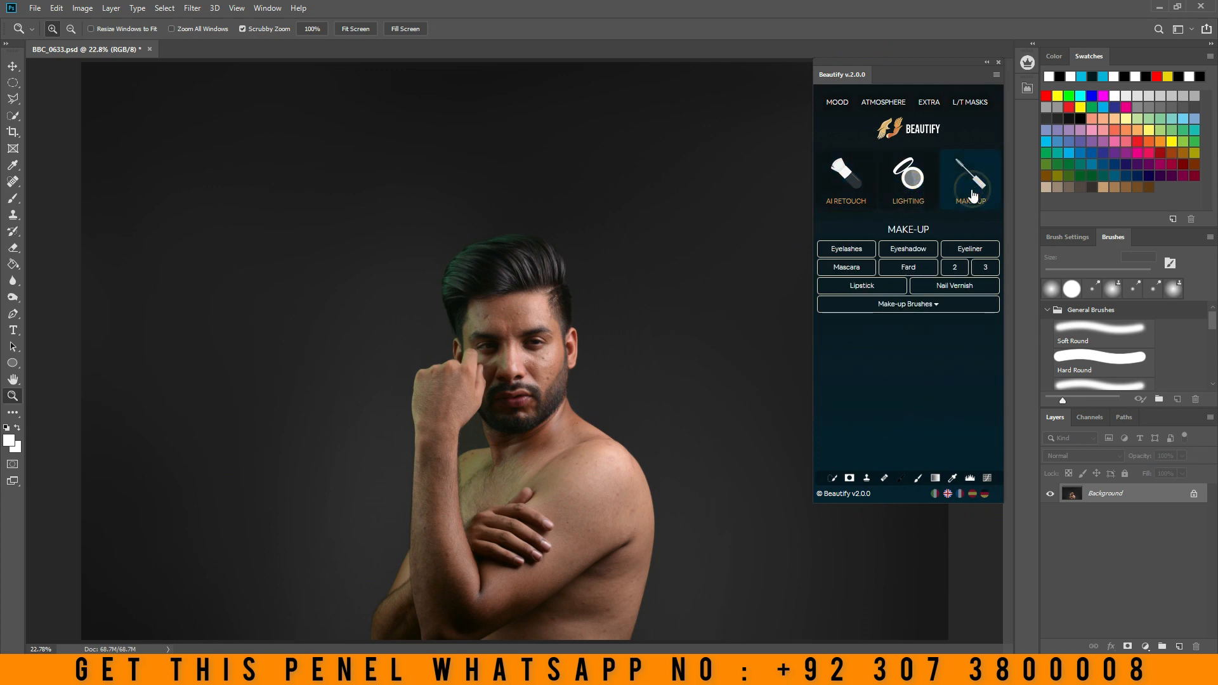
left_click(845, 181)
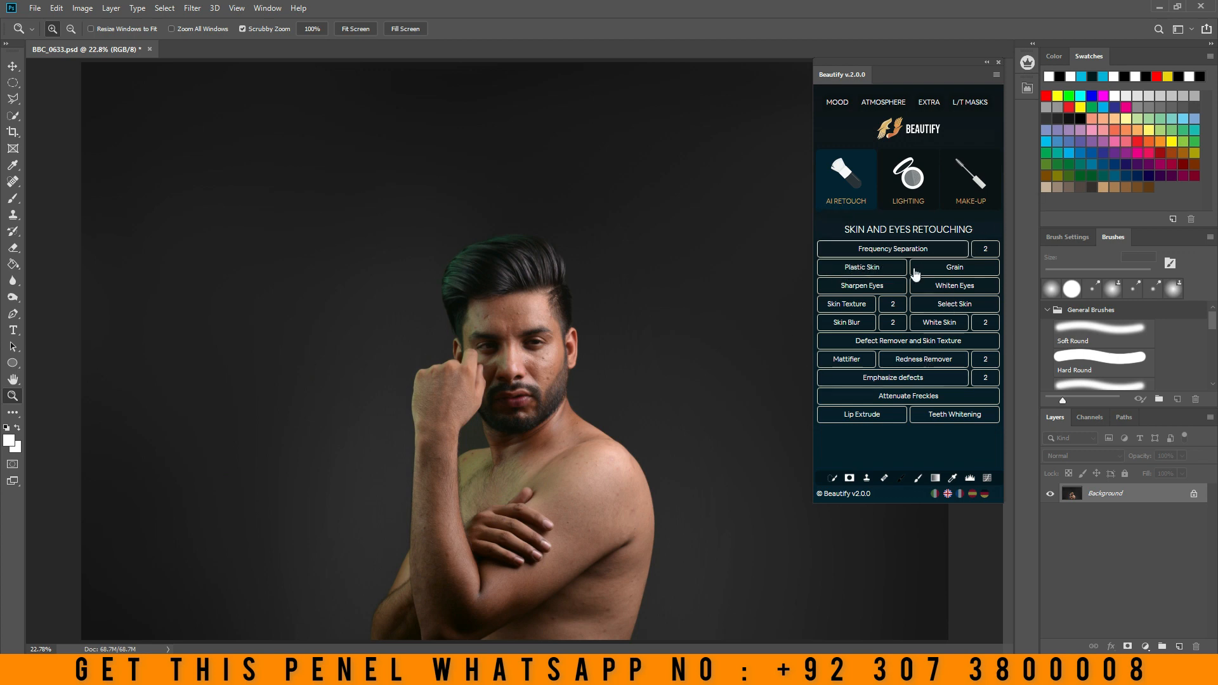
- Inspect the portrait's face up close, and view the DSC_0126 photo from the desktop and close it
left_click(503, 405)
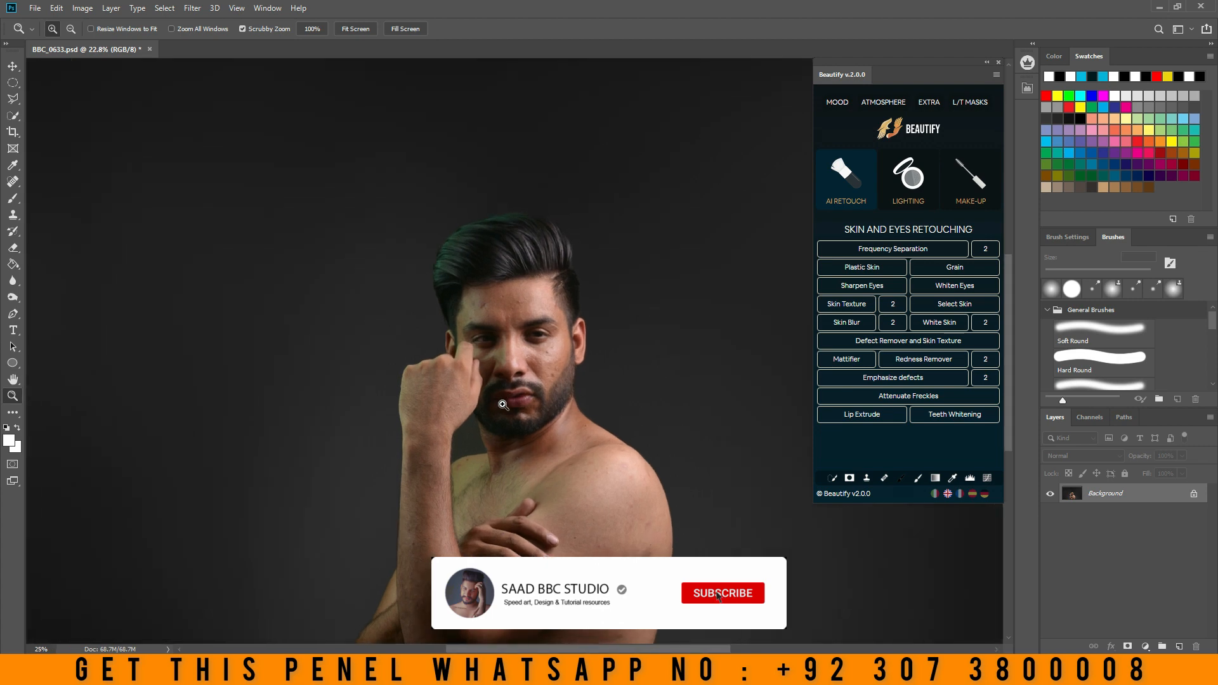
left_click(503, 405)
left_click(503, 405)
scroll(567, 447, "up", 2)
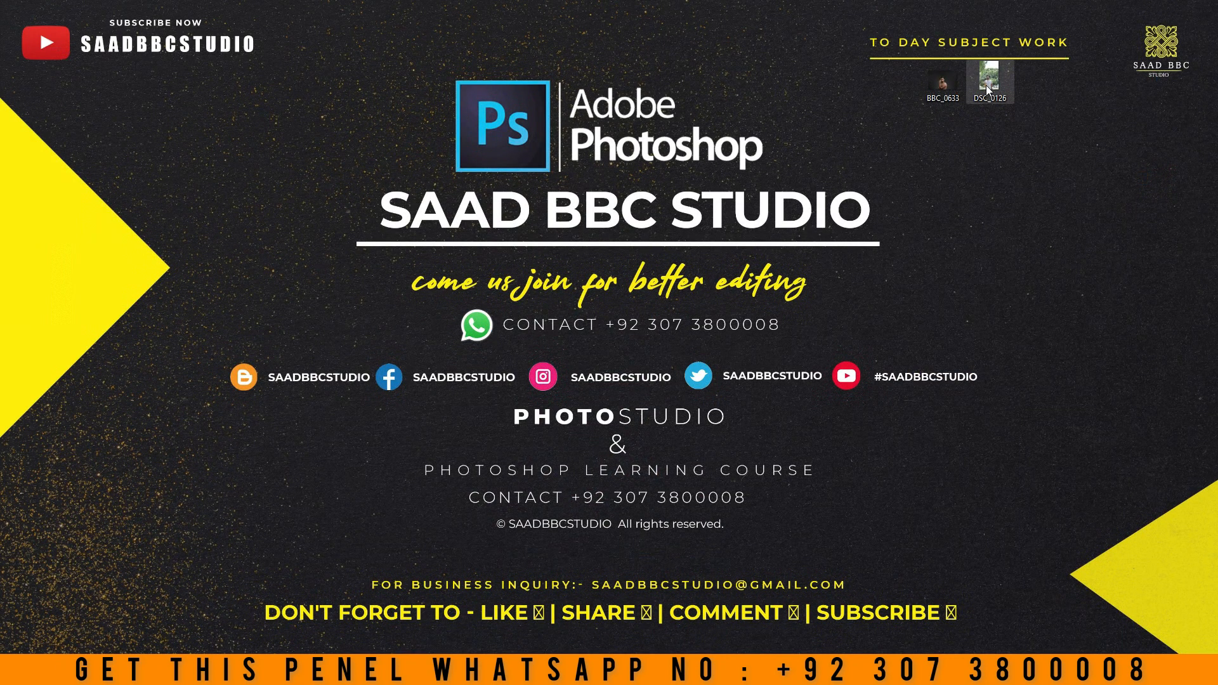
double_click(987, 89)
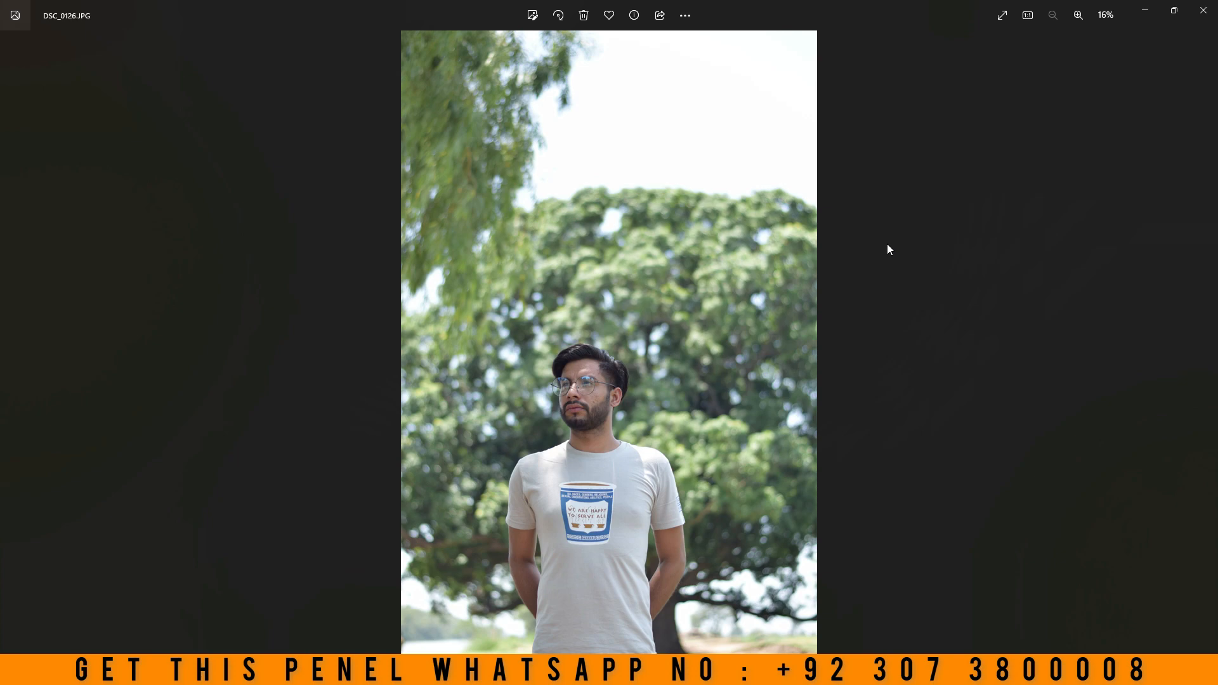
left_click(1203, 10)
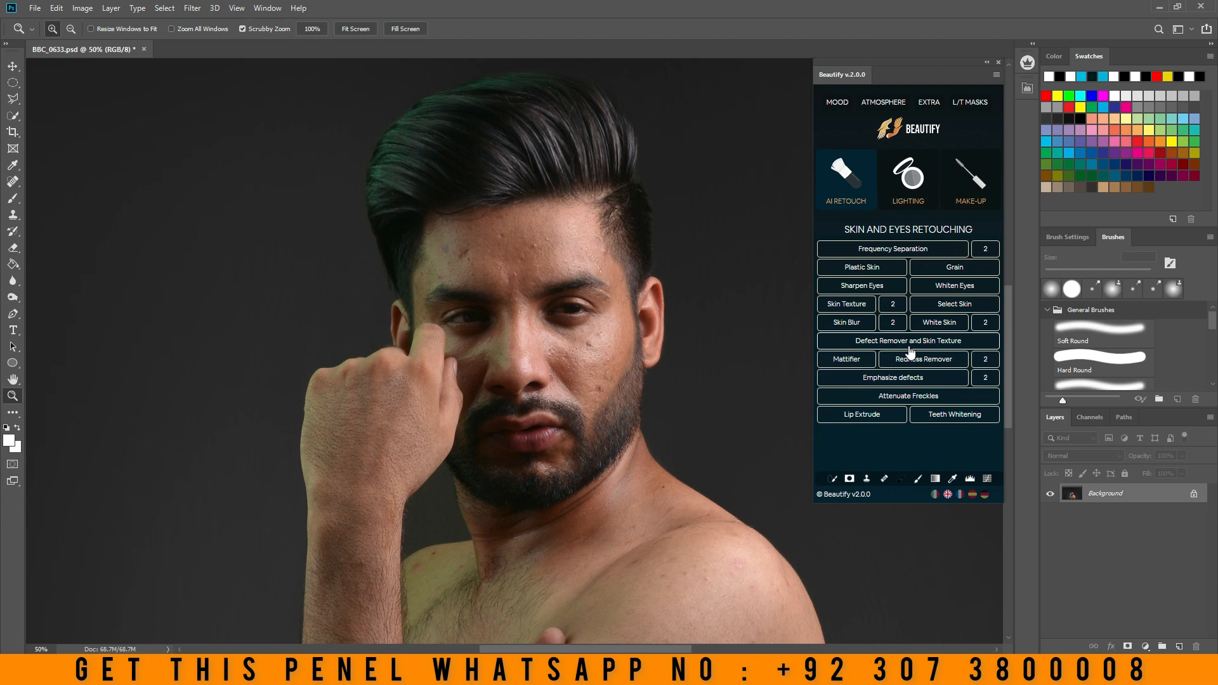
- Review the Lighting and Make-Up tools again, finishing on the skin and eyes retouching tools
left_click(896, 181)
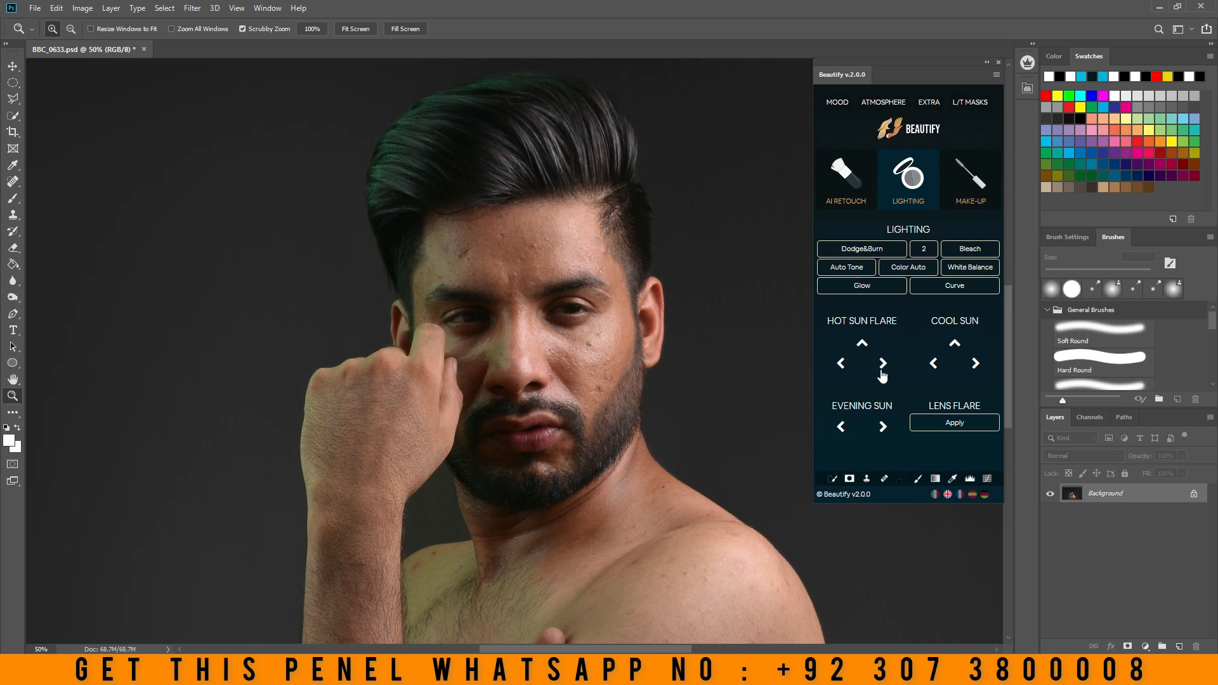
left_click(971, 186)
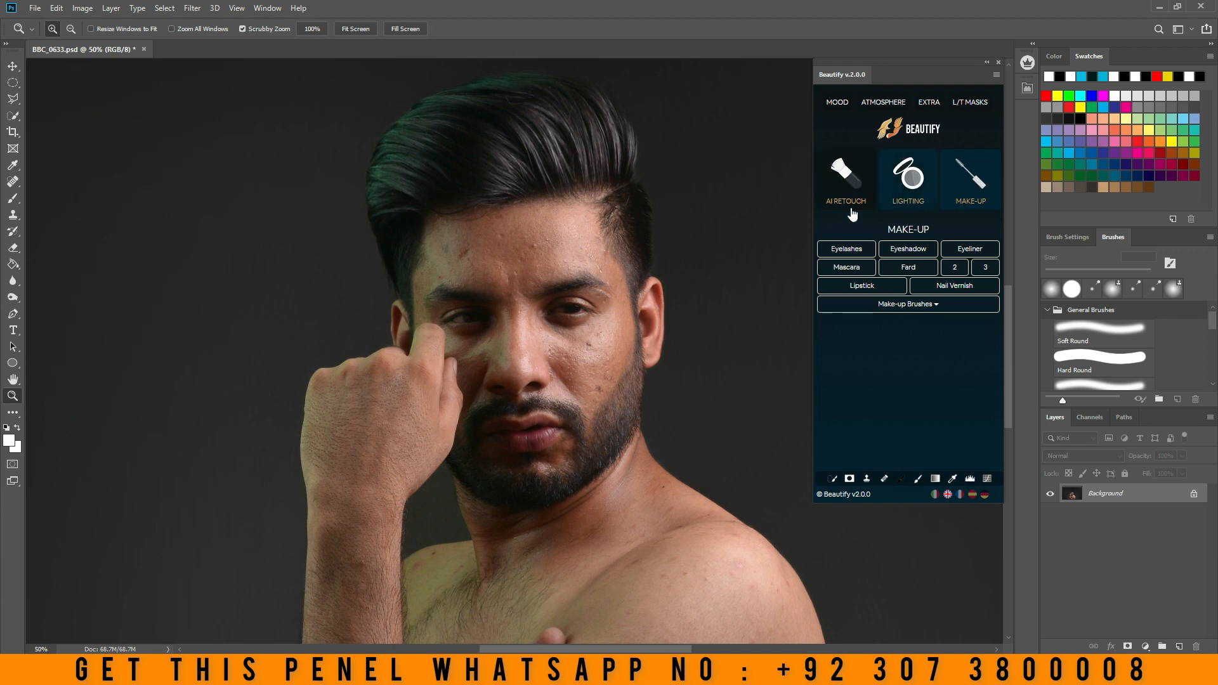
left_click(844, 158)
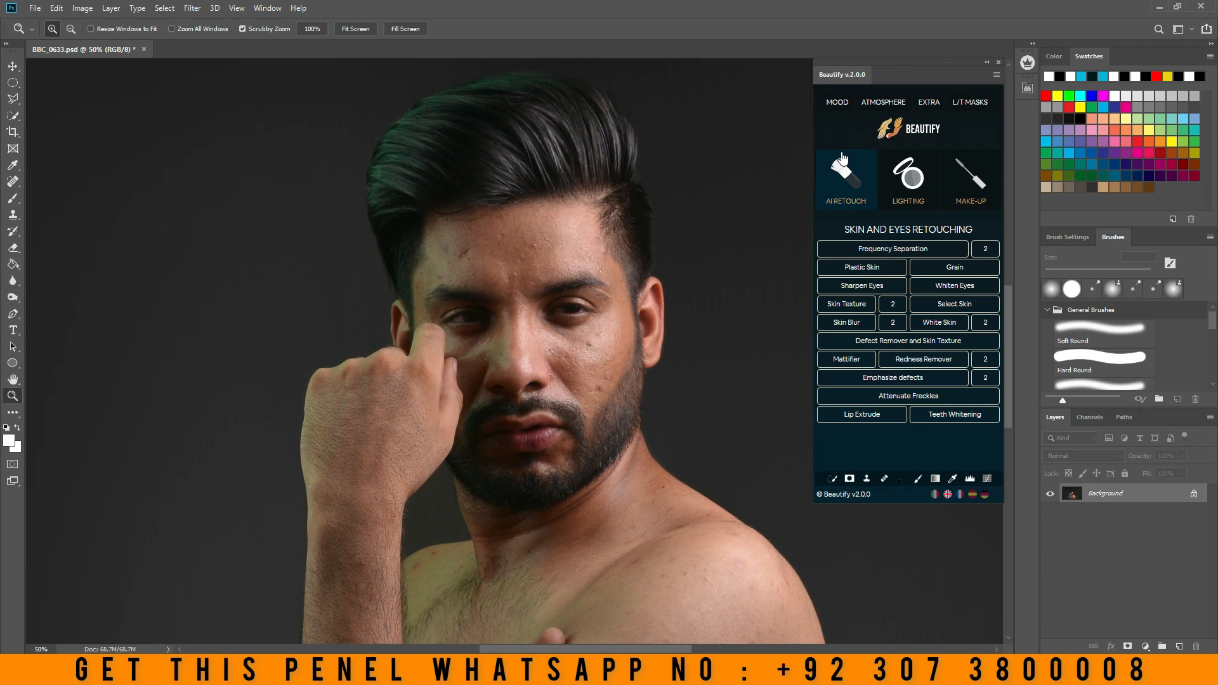
- Apply the Plastic Skin effect to the portrait and check its layer
left_click(564, 286)
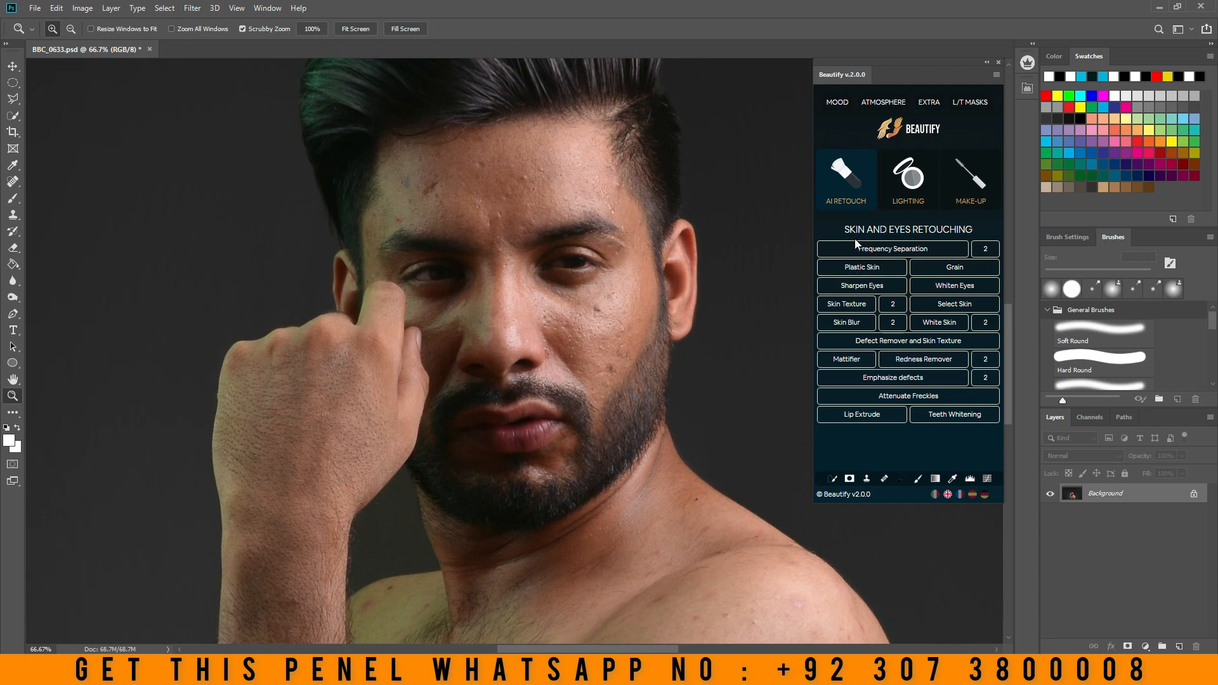
left_click(856, 272)
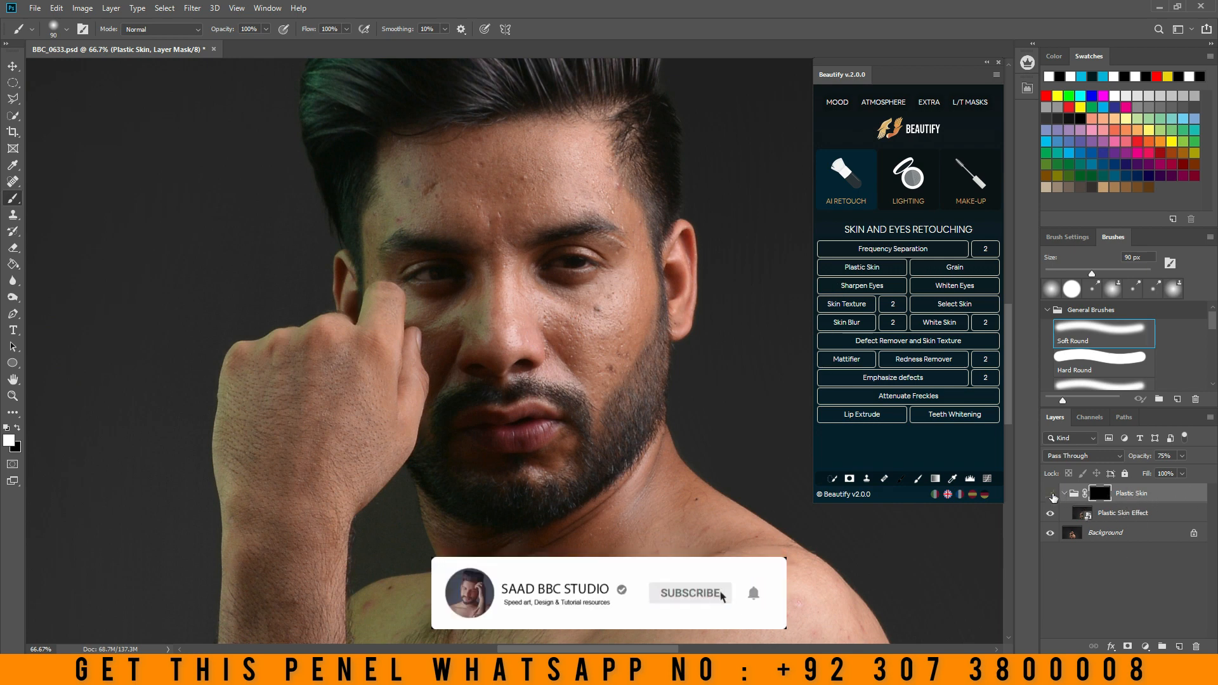
left_click(1050, 511)
left_click(72, 201)
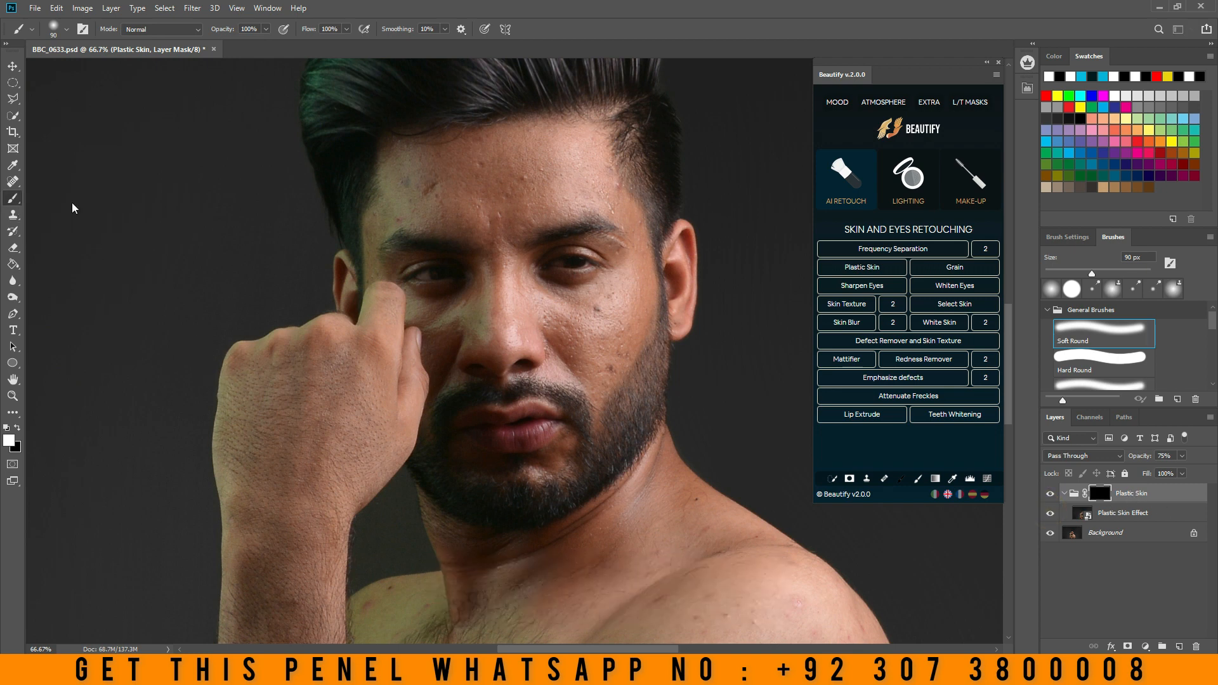
- Set the foreground colour to white (#ffffff) and choose the Soft Round brush for painting the Plastic Skin mask
left_click(10, 441)
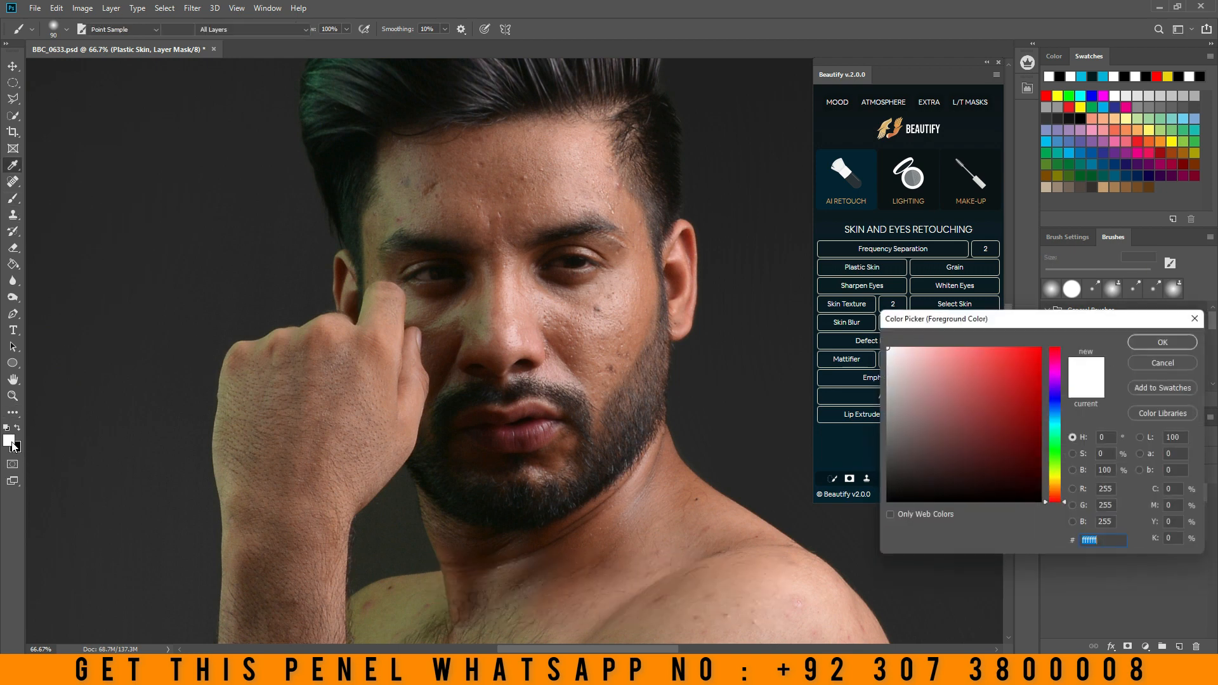
left_click(883, 345)
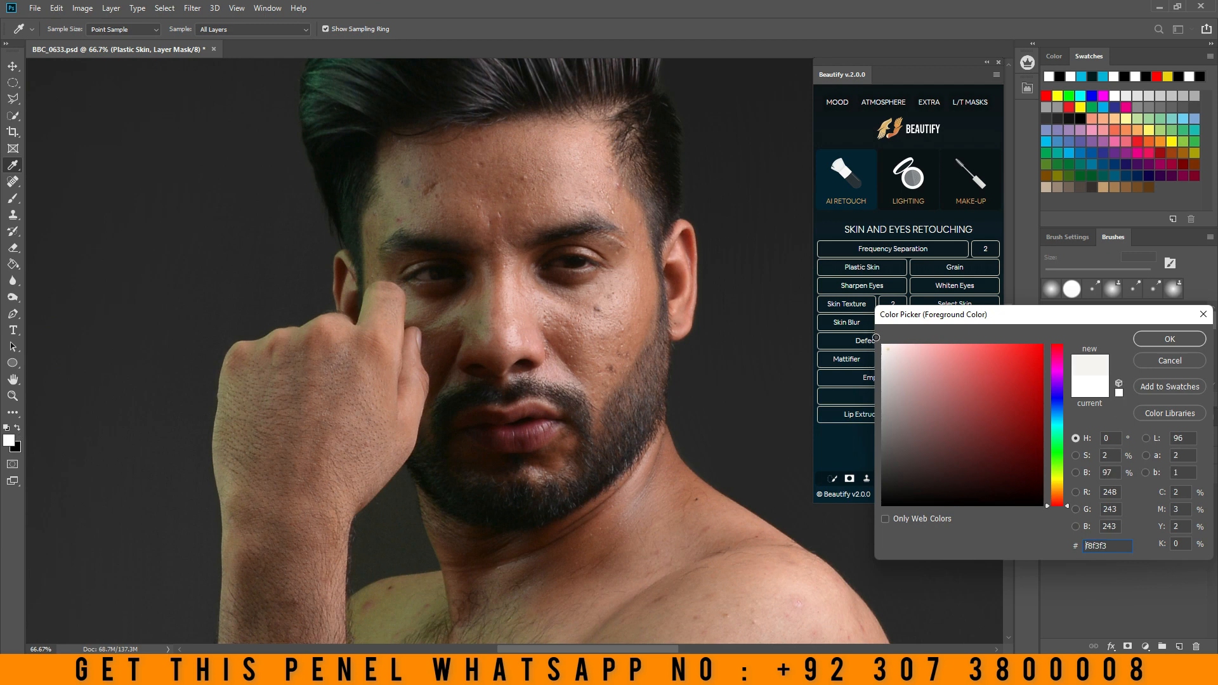
left_click(1146, 339)
scroll(489, 203, "up", 2)
right_click(509, 232)
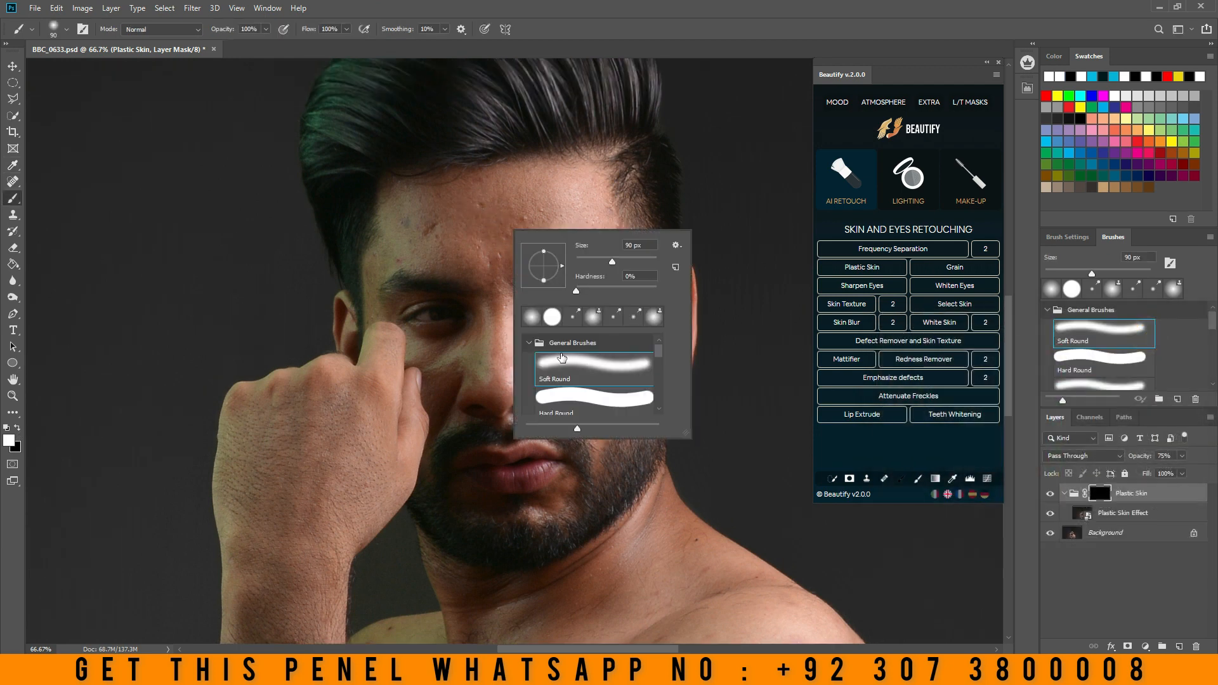
left_click(562, 359)
- Paint the Plastic Skin mask across the man's forehead, enlarging the soft brush to 100 px
mouse_move(494, 200)
left_mouse_down()
mouse_move(528, 191)
mouse_move(495, 206)
mouse_move(539, 222)
left_mouse_up()
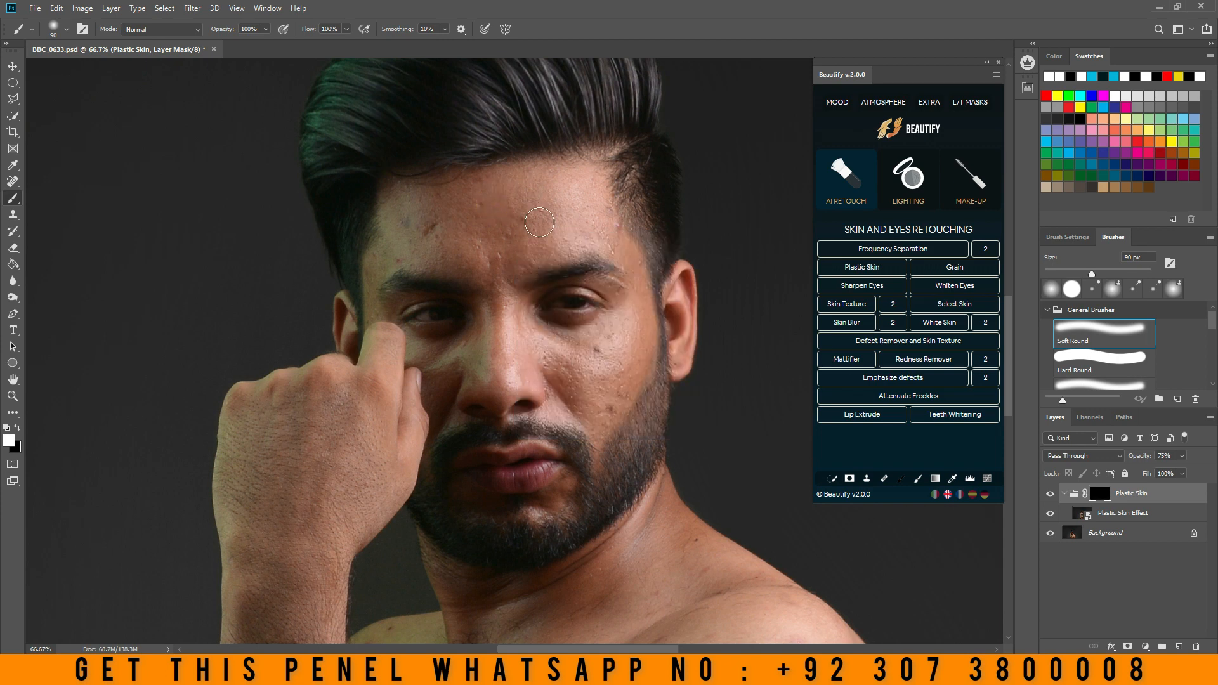
key("bracketright")
key("bracketright")
key("bracketleft")
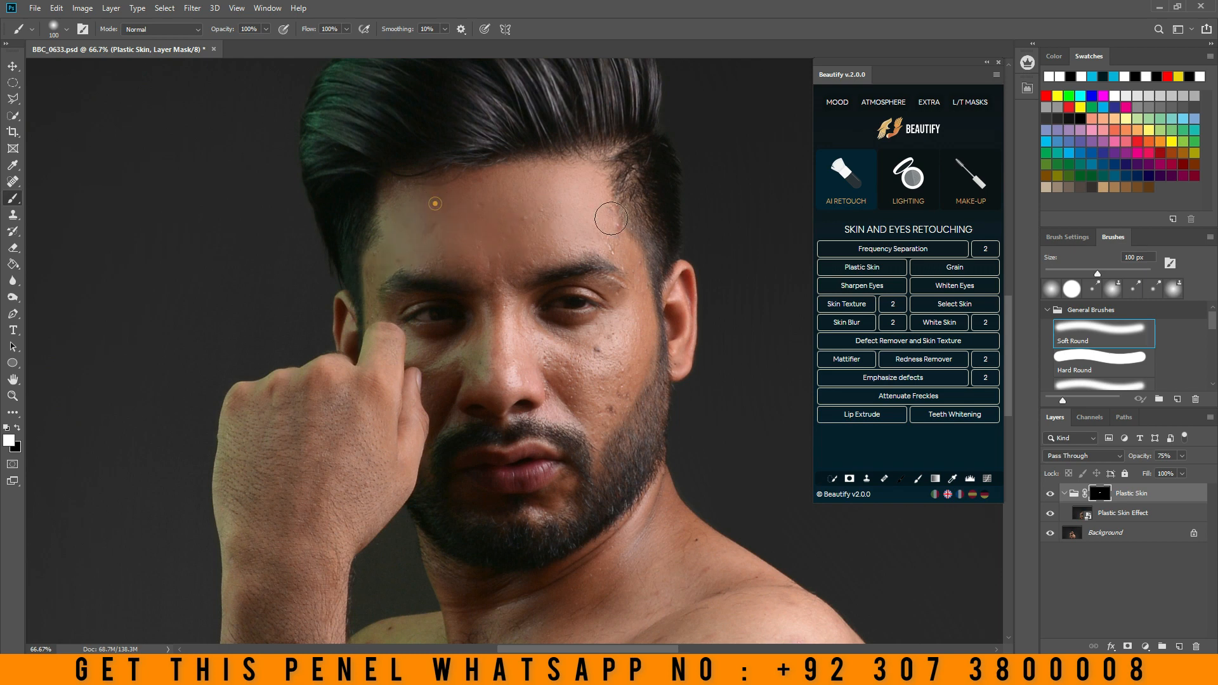
left_click(435, 204)
- Raise the Plastic Skin group's opacity to 100% and paint its mask over the forehead's side and the adjoining temple
left_click_drag(1171, 468, 1212, 476)
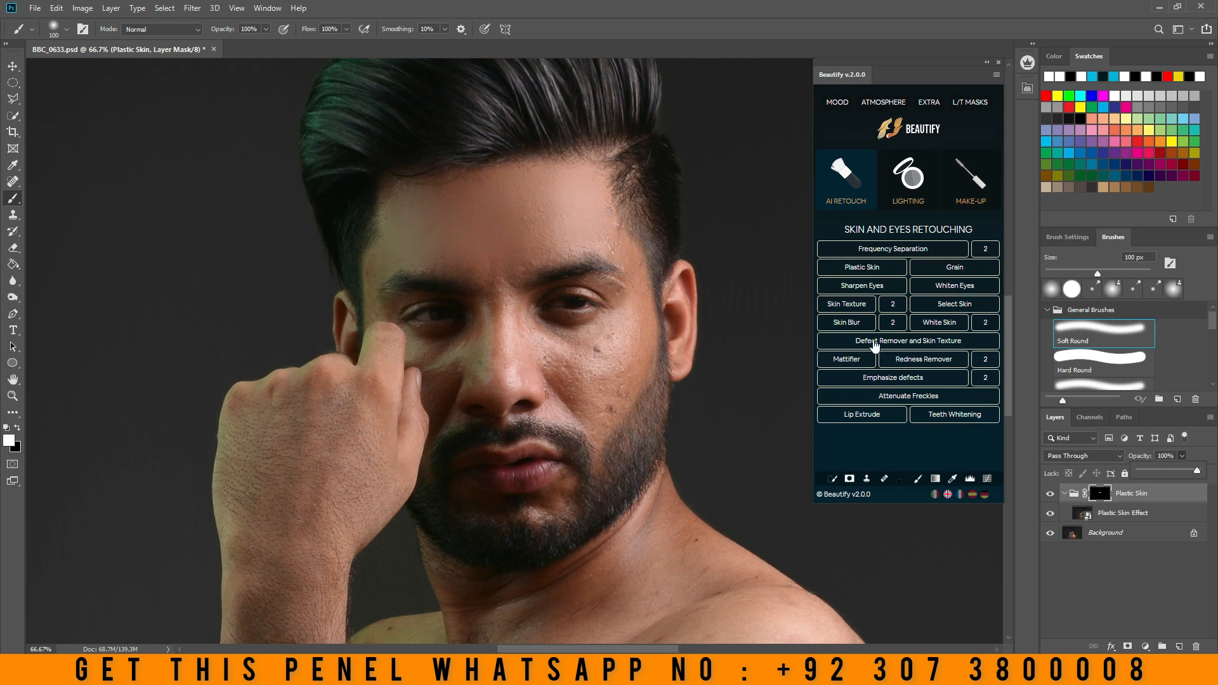
left_click(573, 214)
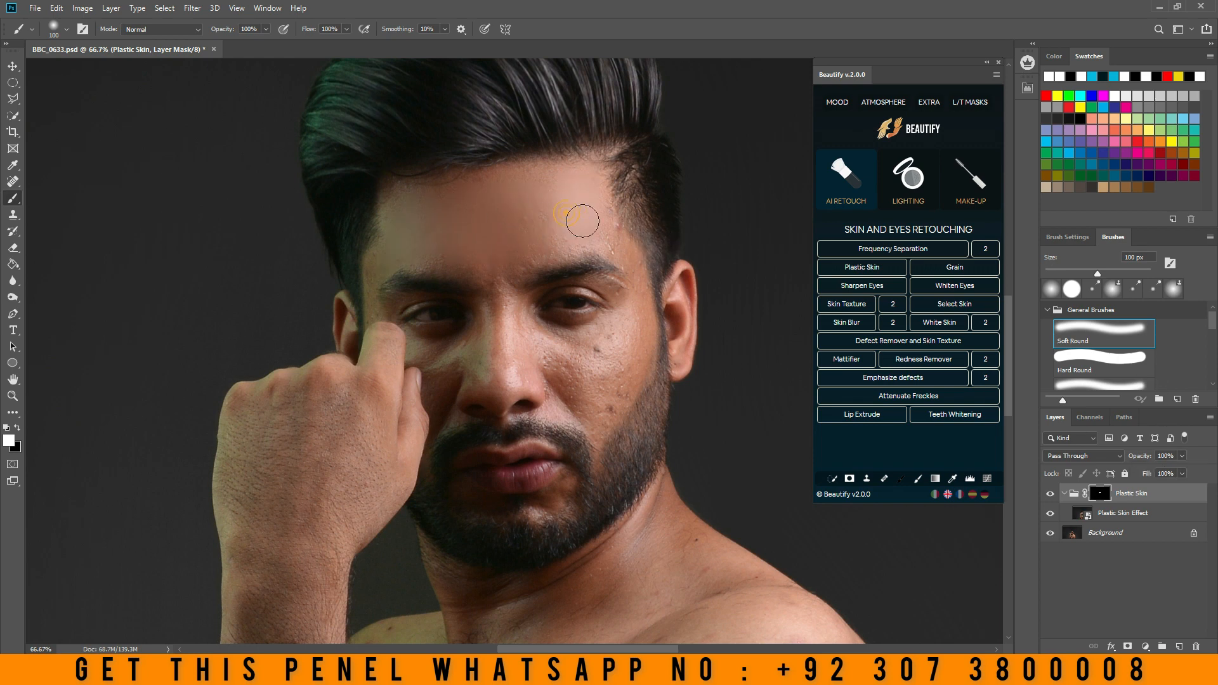
key("bracketleft")
key("bracketleft")
mouse_move(637, 275)
left_mouse_down()
mouse_move(610, 204)
mouse_move(628, 271)
left_mouse_up()
- Paint the Plastic Skin mask over the cheek beside the visible ear and under that eye
key("bracketright")
key("bracketright")
mouse_move(637, 315)
left_mouse_down()
mouse_move(607, 376)
mouse_move(636, 318)
mouse_move(598, 370)
mouse_move(596, 389)
mouse_move(618, 391)
mouse_move(605, 409)
mouse_move(603, 392)
left_mouse_up()
key("bracketright")
key("bracketleft")
mouse_move(564, 329)
left_mouse_down()
mouse_move(580, 363)
mouse_move(547, 356)
mouse_move(580, 370)
mouse_move(565, 367)
mouse_move(580, 386)
mouse_move(575, 348)
mouse_move(542, 332)
mouse_move(568, 343)
left_mouse_up()
key("bracketleft")
- Paint the Plastic Skin mask down the nose and over the cheek next to the raised finger
key("bracketleft")
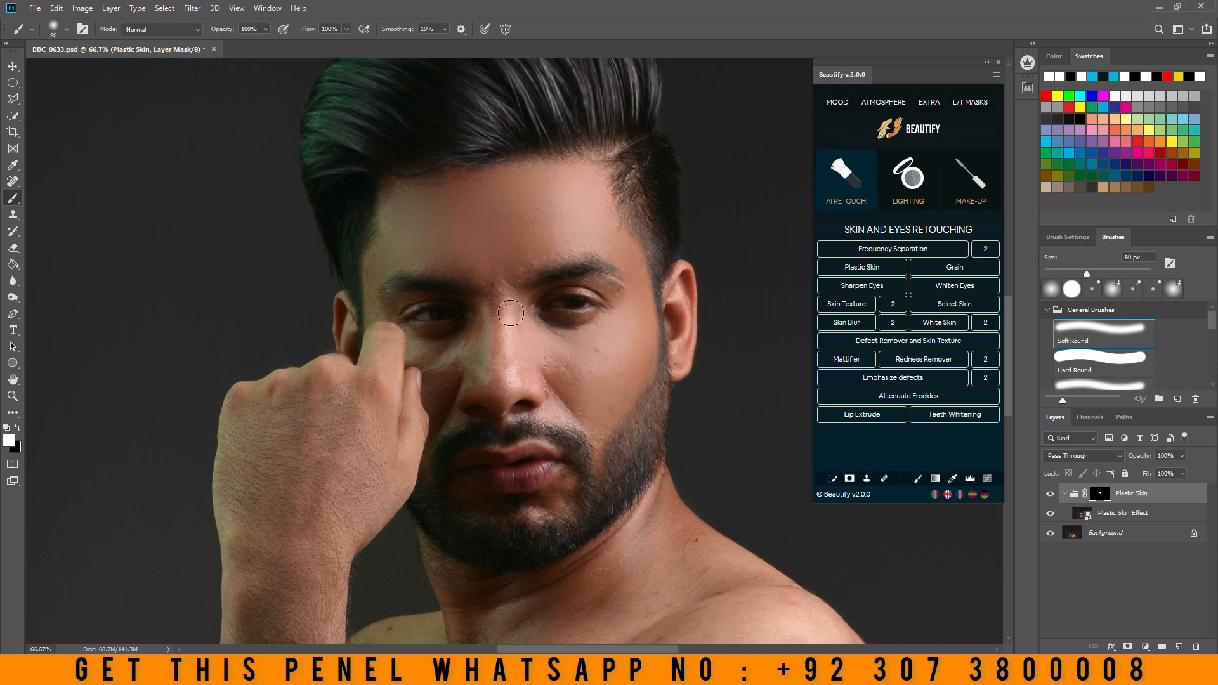
key("bracketright")
mouse_move(509, 306)
left_mouse_down()
mouse_move(506, 373)
mouse_move(494, 341)
mouse_move(498, 377)
mouse_move(513, 385)
mouse_move(484, 359)
mouse_move(479, 383)
mouse_move(492, 306)
mouse_move(478, 344)
mouse_move(444, 383)
left_mouse_up()
key("bracketleft")
scroll(444, 387, "down", 2)
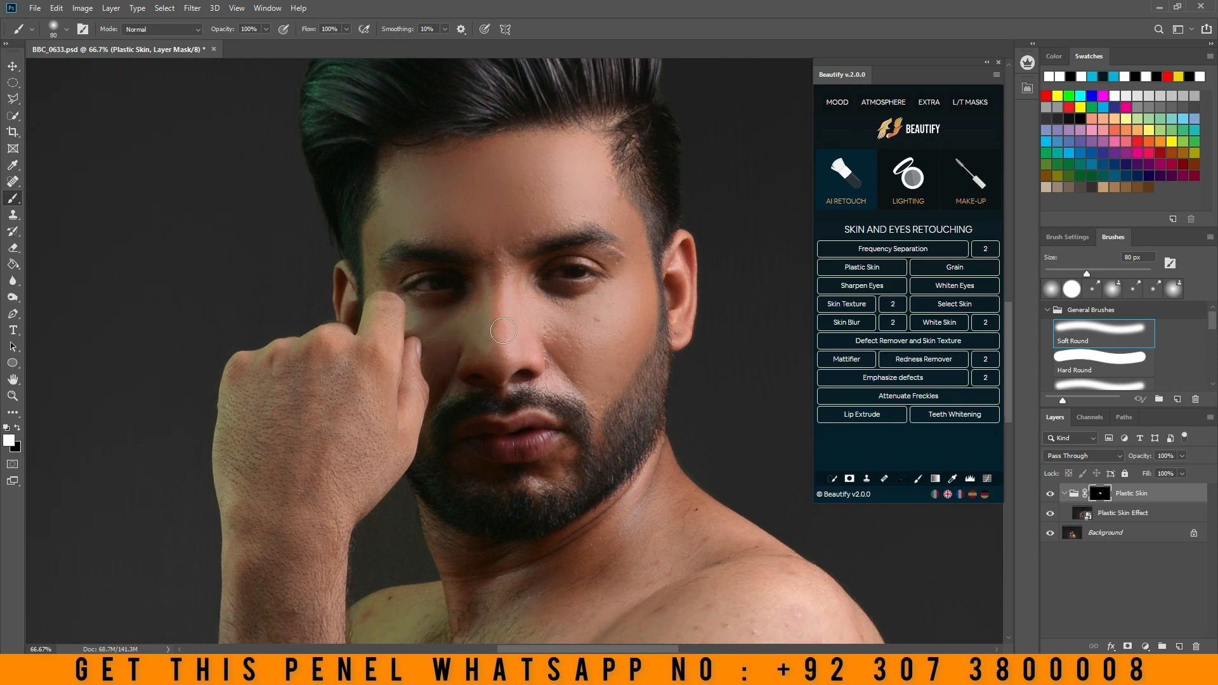
- Smooth the area between the eyebrows and the upper forehead on the Plastic Skin mask, using up to a 125 px brush
key("bracketright")
key("bracketright")
left_click_drag(499, 213, 507, 245)
key("bracketright")
mouse_move(518, 191)
left_mouse_down()
mouse_move(574, 176)
mouse_move(475, 189)
mouse_move(595, 122)
mouse_move(549, 137)
left_mouse_up()
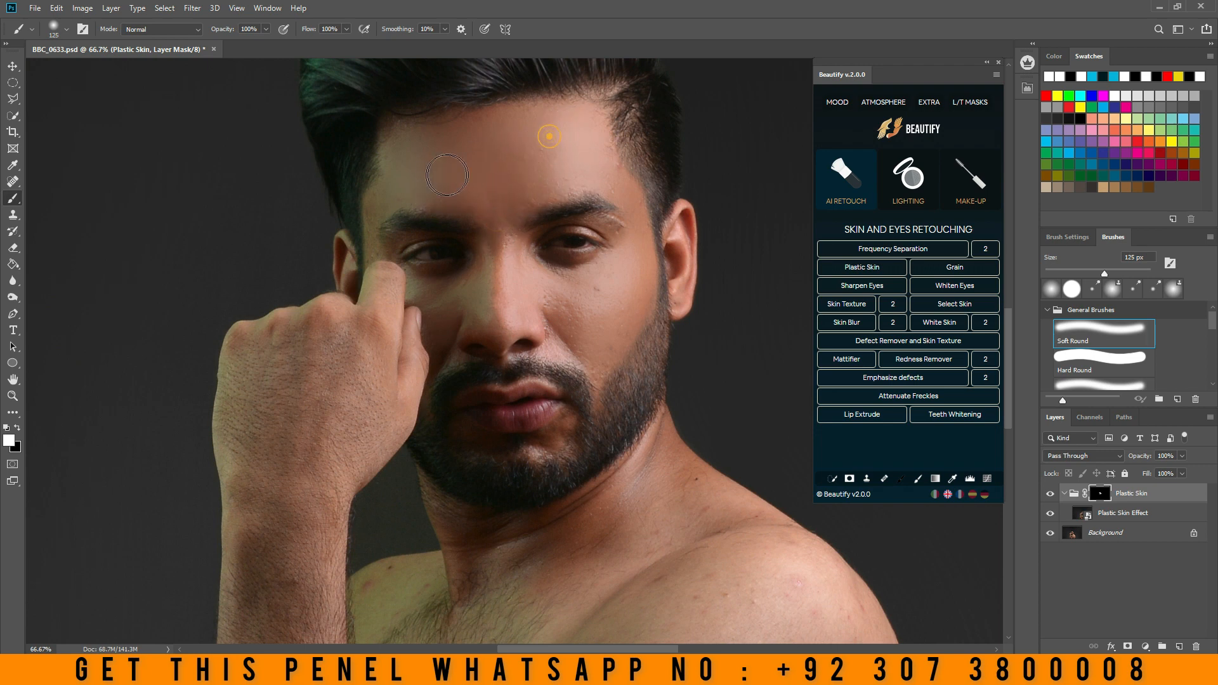
- Touch up the Plastic Skin mask at the temple above the raised hand and on the cheek with a smaller brush
key("bracketleft")
key("bracketleft")
key("bracketleft")
left_click_drag(366, 213, 376, 203)
key("bracketleft")
key("bracketright")
key("bracketright")
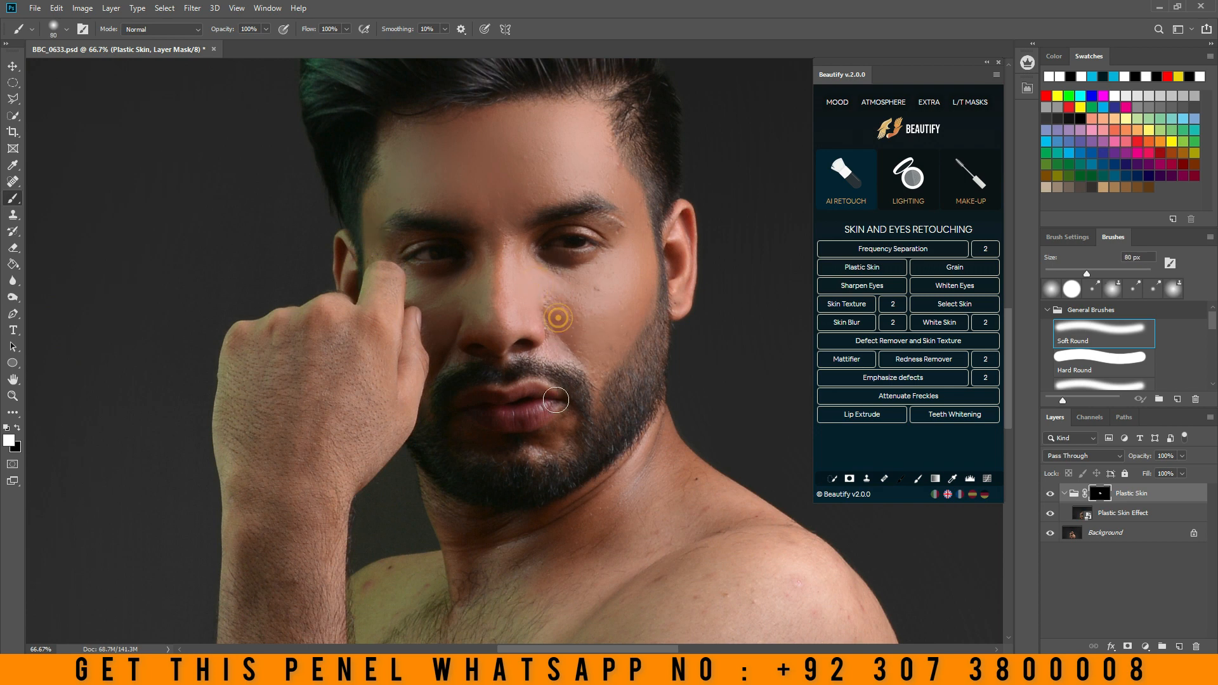
key("bracketleft")
scroll(563, 422, "up", 4)
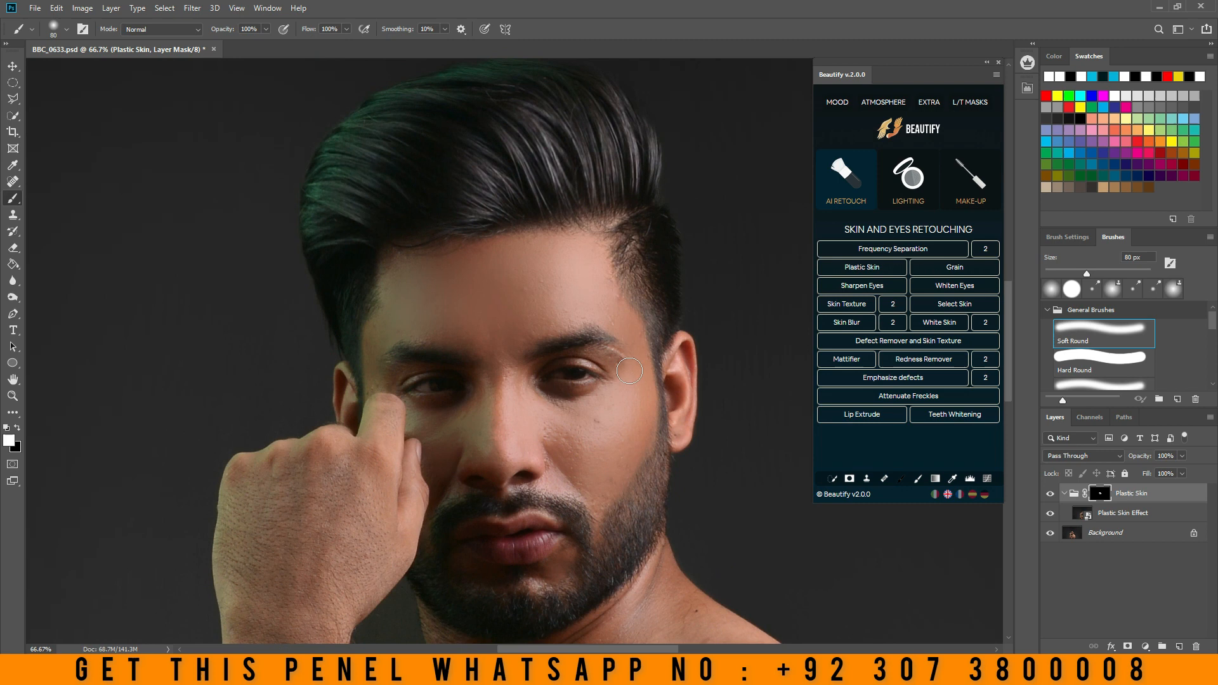
- Compare the face with and without the Plastic Skin effect, examining the forehead and nose
left_click(1051, 494)
left_click(1053, 495)
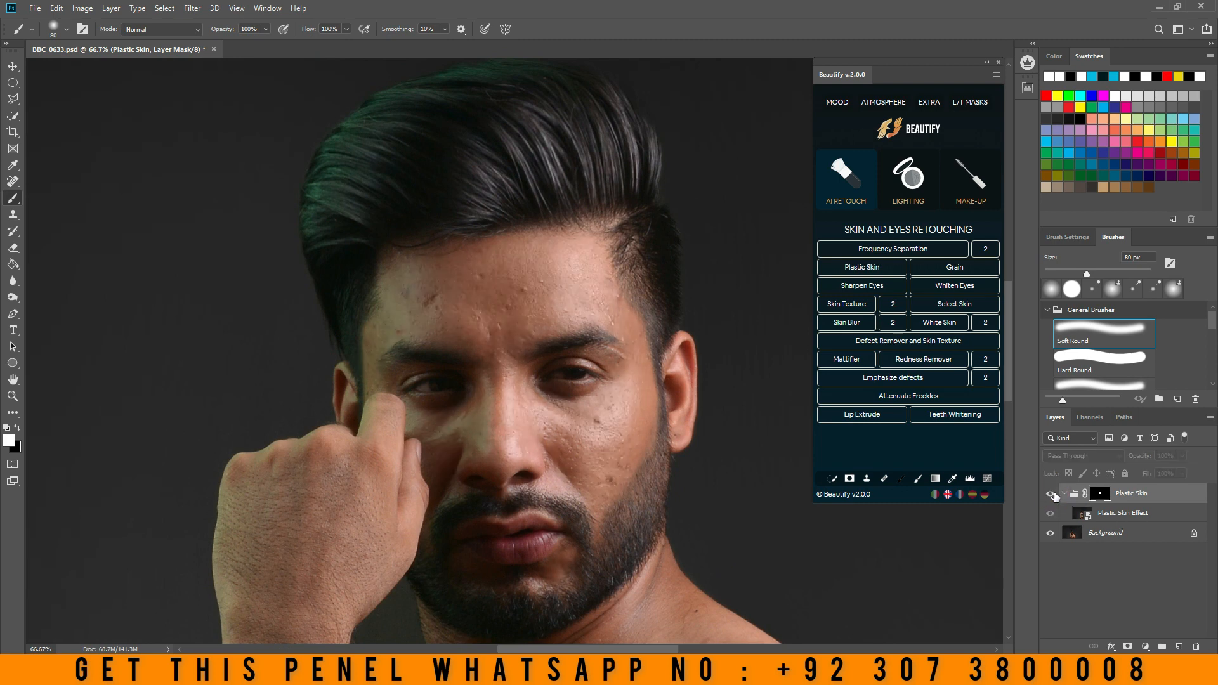
left_click(1052, 494)
left_click(1053, 495)
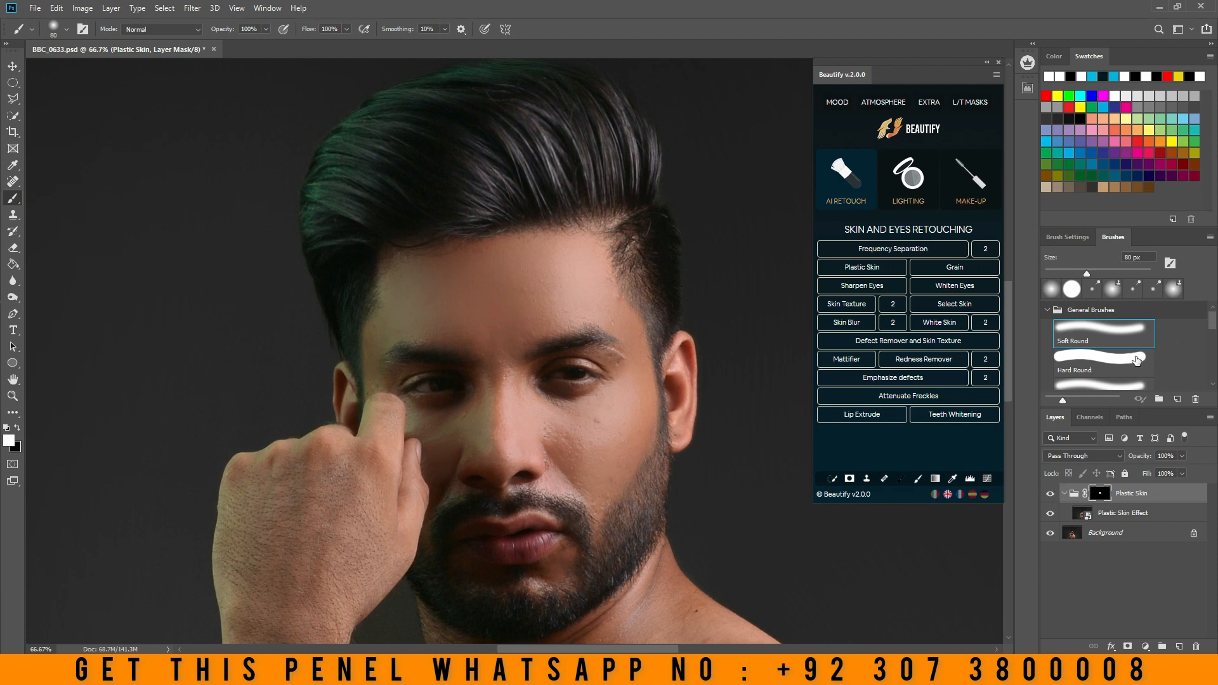
left_click(535, 266)
left_click(498, 319)
left_click(468, 337)
left_click(498, 320)
- Toggle the Plastic Skin group for a final before-and-after comparison and delete the group
left_click(1049, 495)
left_click(1049, 494)
left_click(1049, 494)
left_click(1049, 494)
mouse_move(1142, 497)
left_mouse_down()
mouse_move(1146, 635)
mouse_move(1196, 647)
left_mouse_up()
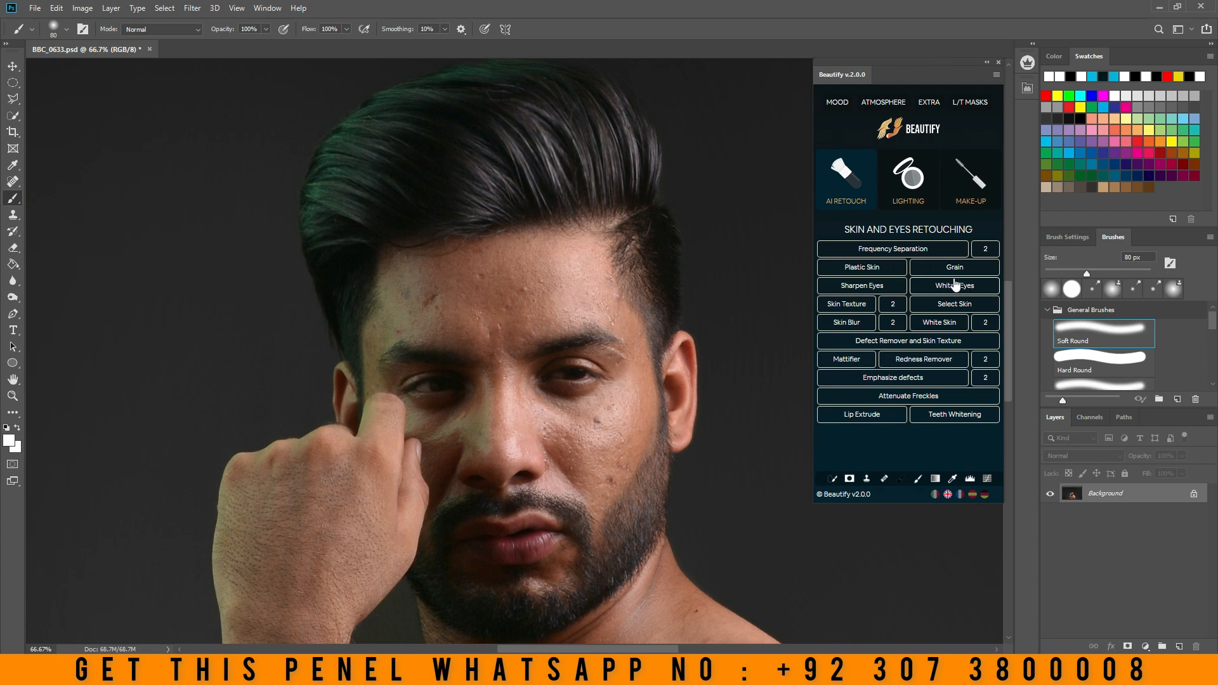
- Try the Sharpen Eyes effect on the portrait and delete its Eyes group
left_click(869, 288)
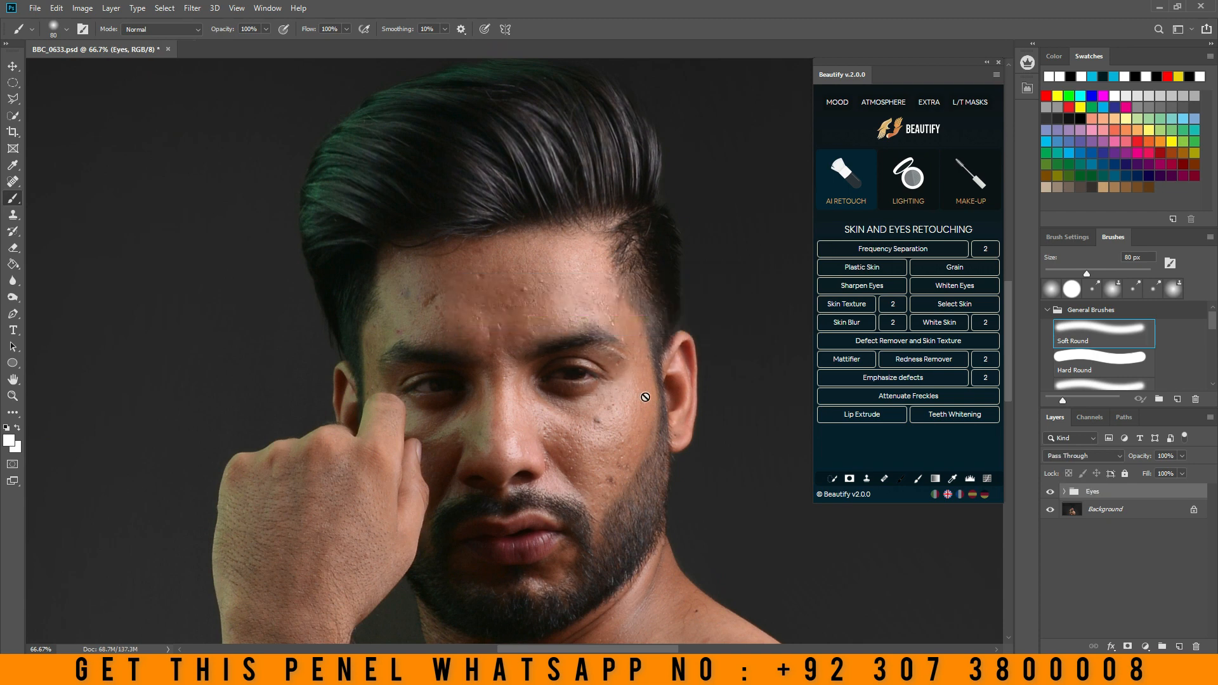
left_click(1054, 493)
left_click(545, 372)
left_click(594, 256)
left_click(12, 215)
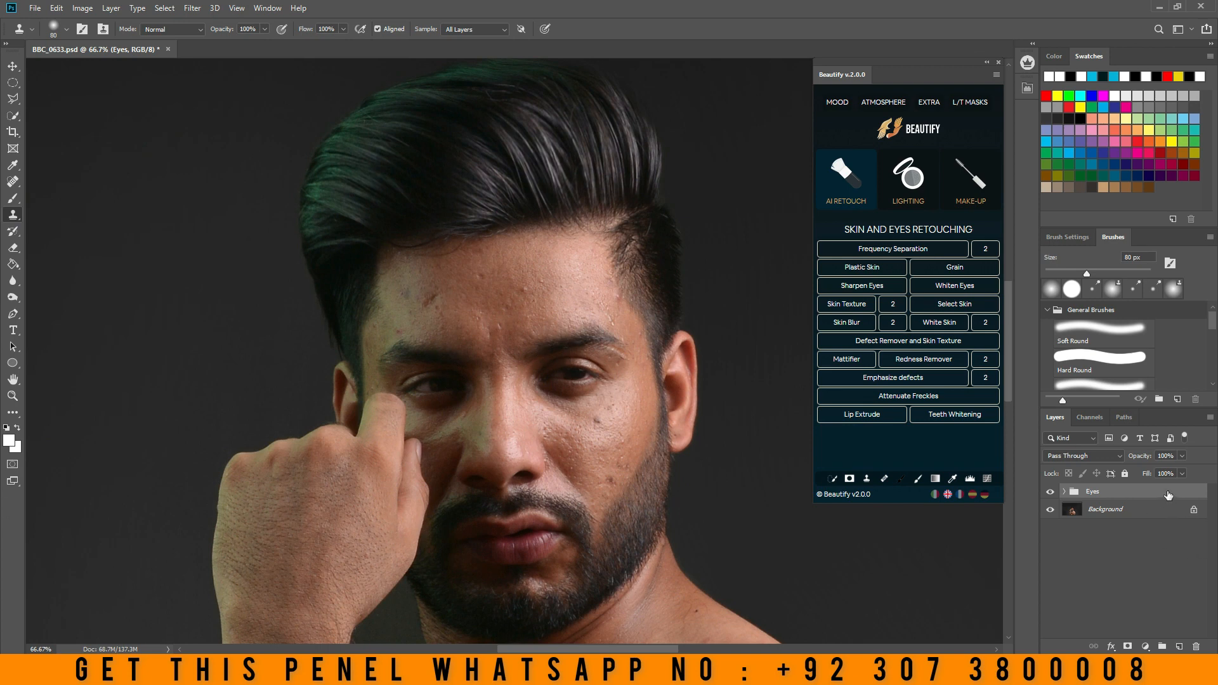
left_click_drag(1168, 494, 1196, 647)
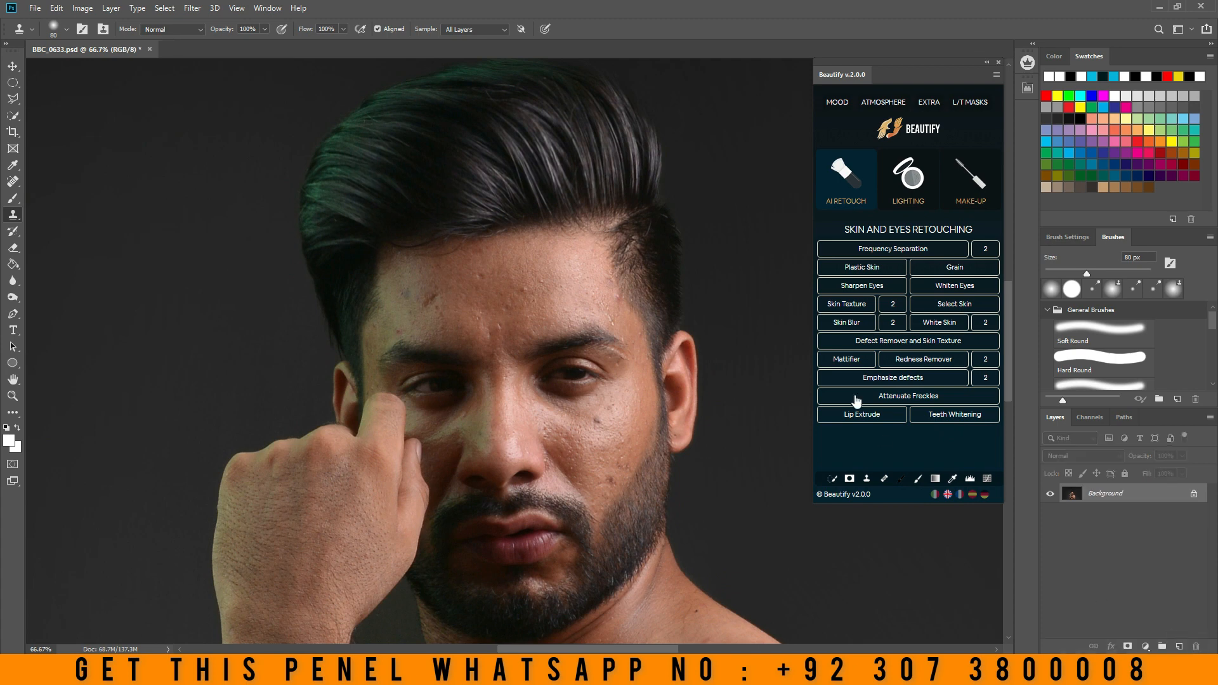
mouse_move(1165, 496)
left_mouse_down()
mouse_move(1162, 638)
mouse_move(1148, 498)
left_mouse_up()
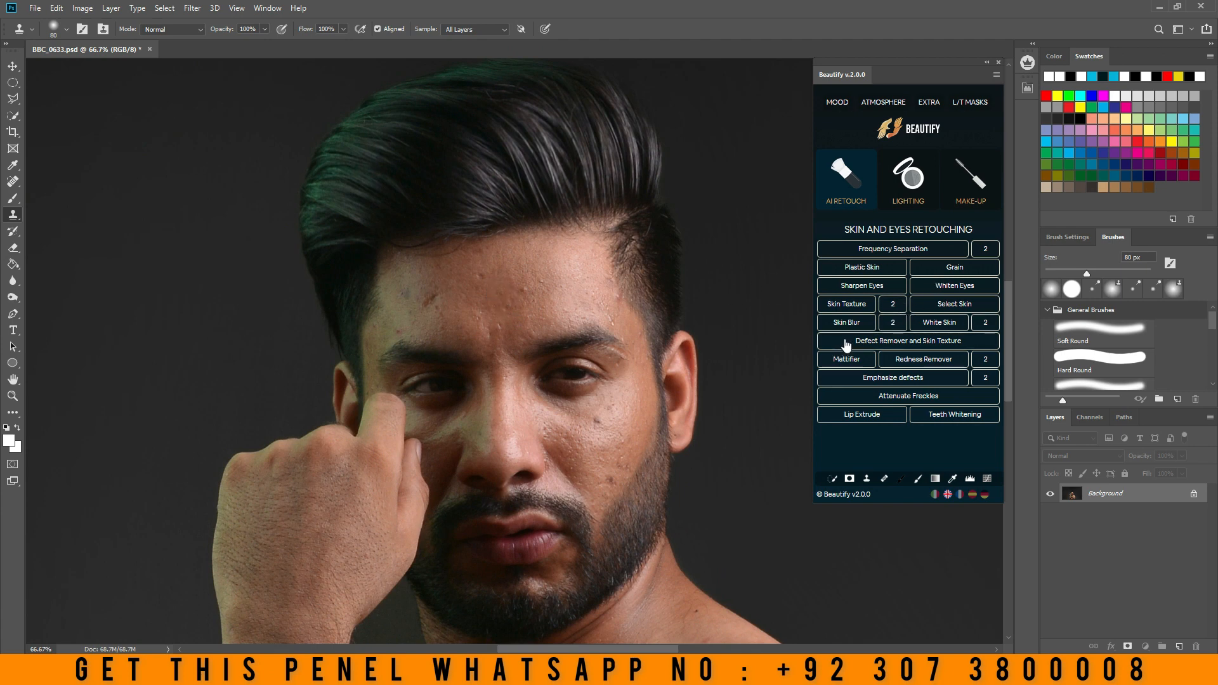
- Apply the White Skin effect and start painting its mask on the forehead with a 125 px soft brush
left_click(940, 323)
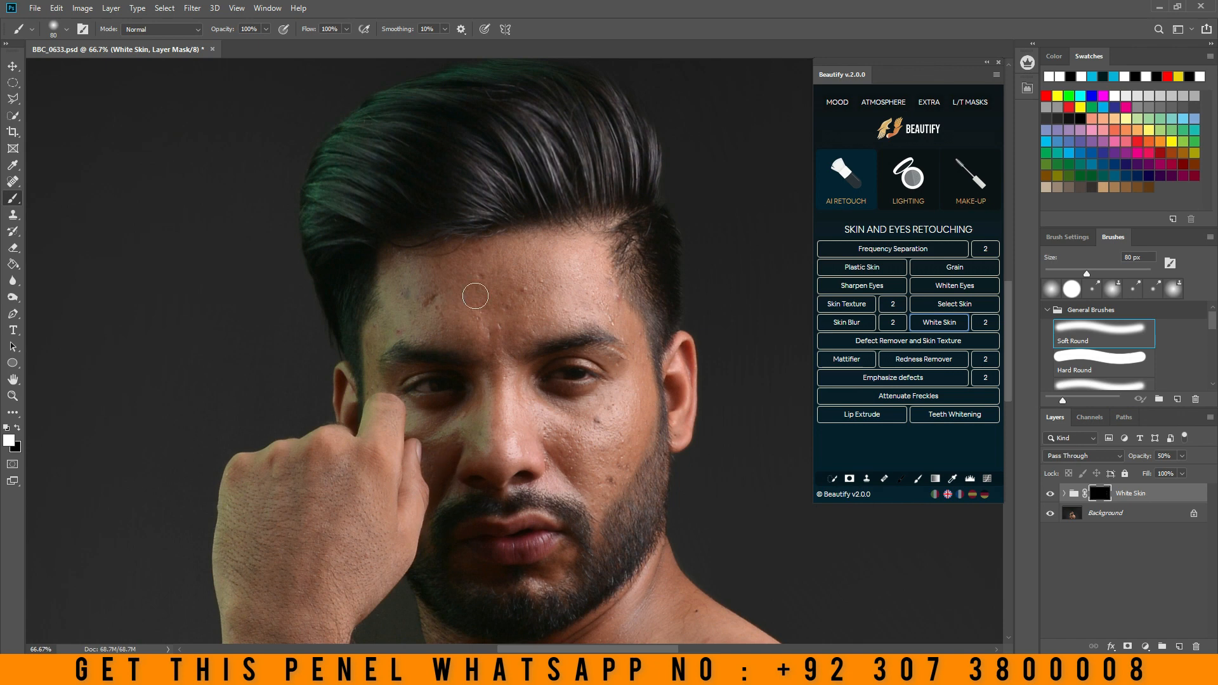
key("bracketright")
key("bracketright")
key("bracketright")
left_click(544, 275)
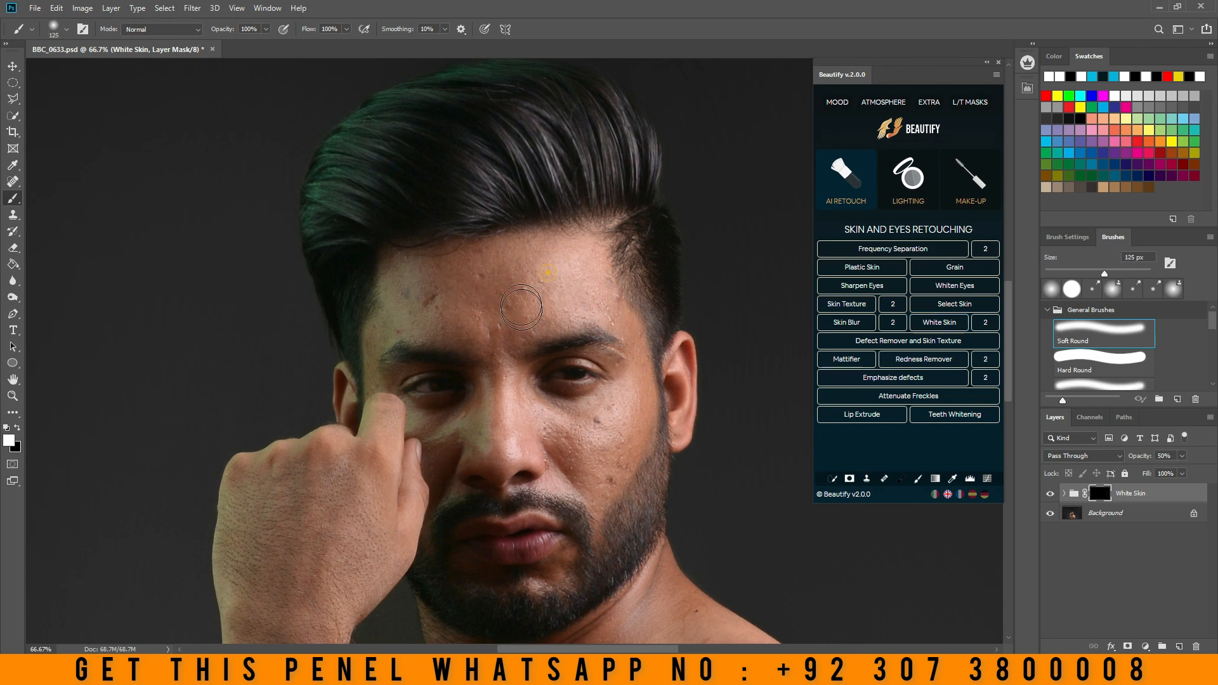
left_click(544, 274)
- Paint the White Skin mask over the rest of the forehead, the cheek areas and the neck with the soft brush
mouse_move(502, 295)
left_mouse_down()
mouse_move(604, 296)
mouse_move(607, 311)
mouse_move(481, 305)
mouse_move(446, 273)
mouse_move(402, 266)
mouse_move(397, 304)
mouse_move(521, 312)
mouse_move(428, 314)
mouse_move(369, 360)
left_mouse_up()
left_click_drag(488, 401, 494, 357)
scroll(616, 409, "down", 3)
scroll(615, 409, "up", 3)
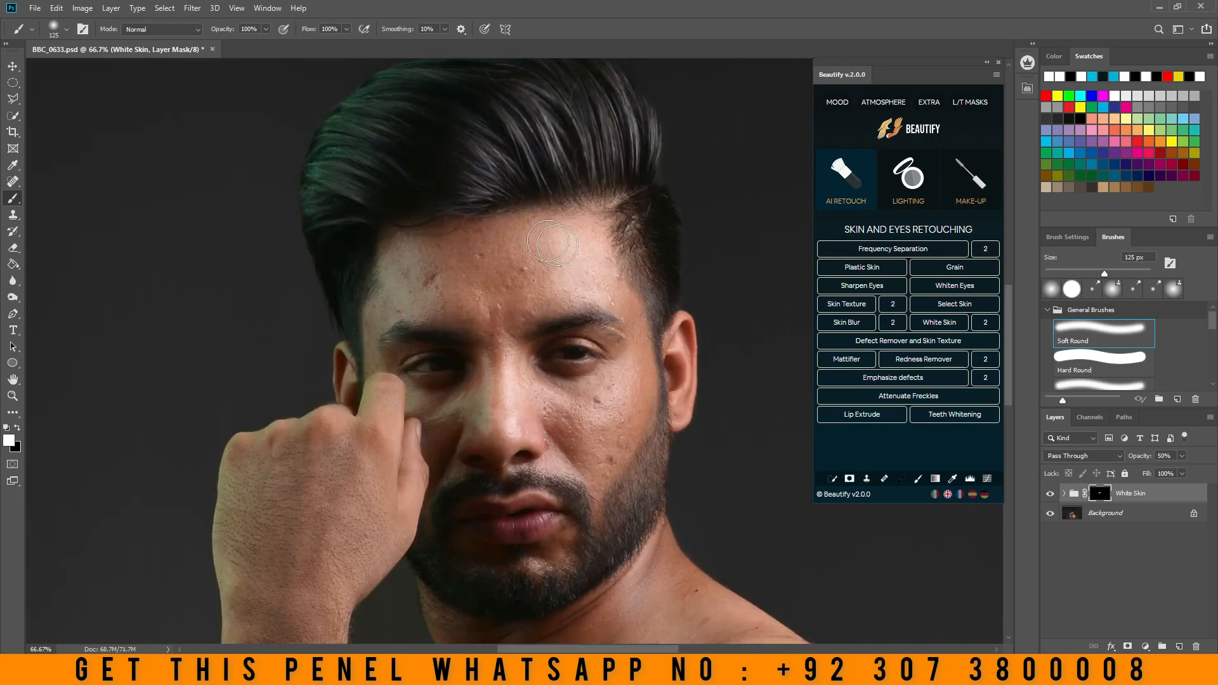
scroll(564, 286, "down", 3)
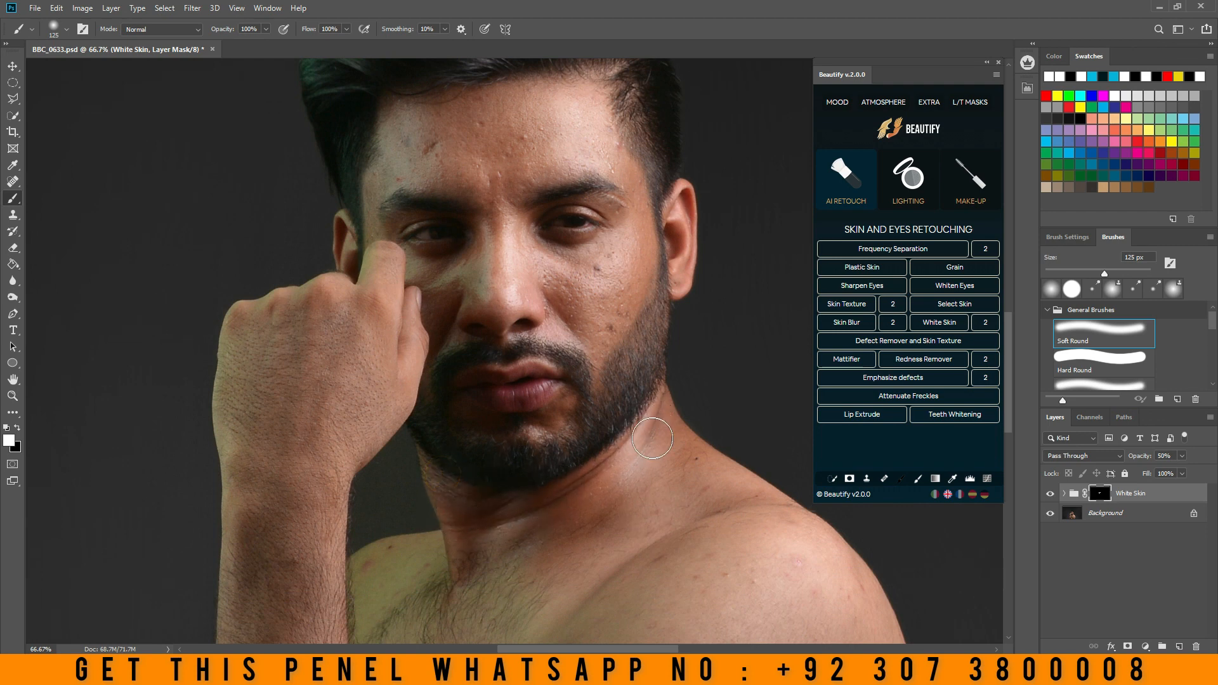
mouse_move(450, 497)
left_mouse_down()
mouse_move(477, 544)
mouse_move(629, 477)
mouse_move(661, 441)
left_mouse_up()
scroll(571, 348, "up", 3)
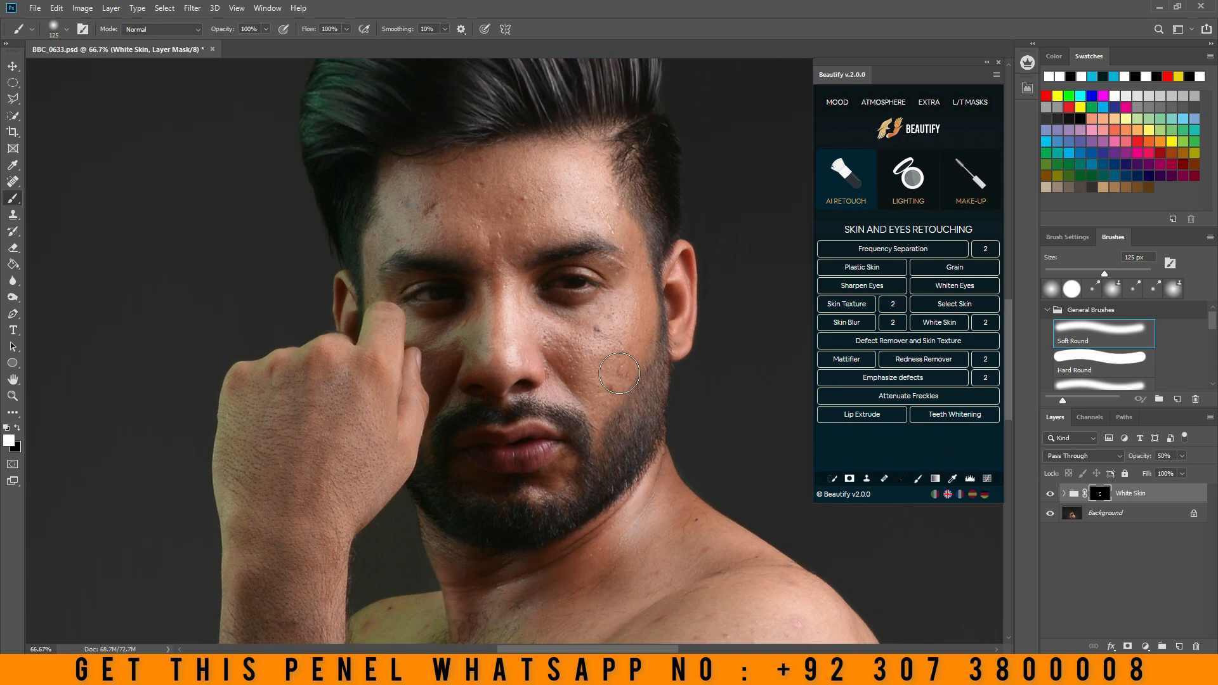
- Toggle the White Skin group for a before-and-after comparison and delete the group
left_click(1051, 494)
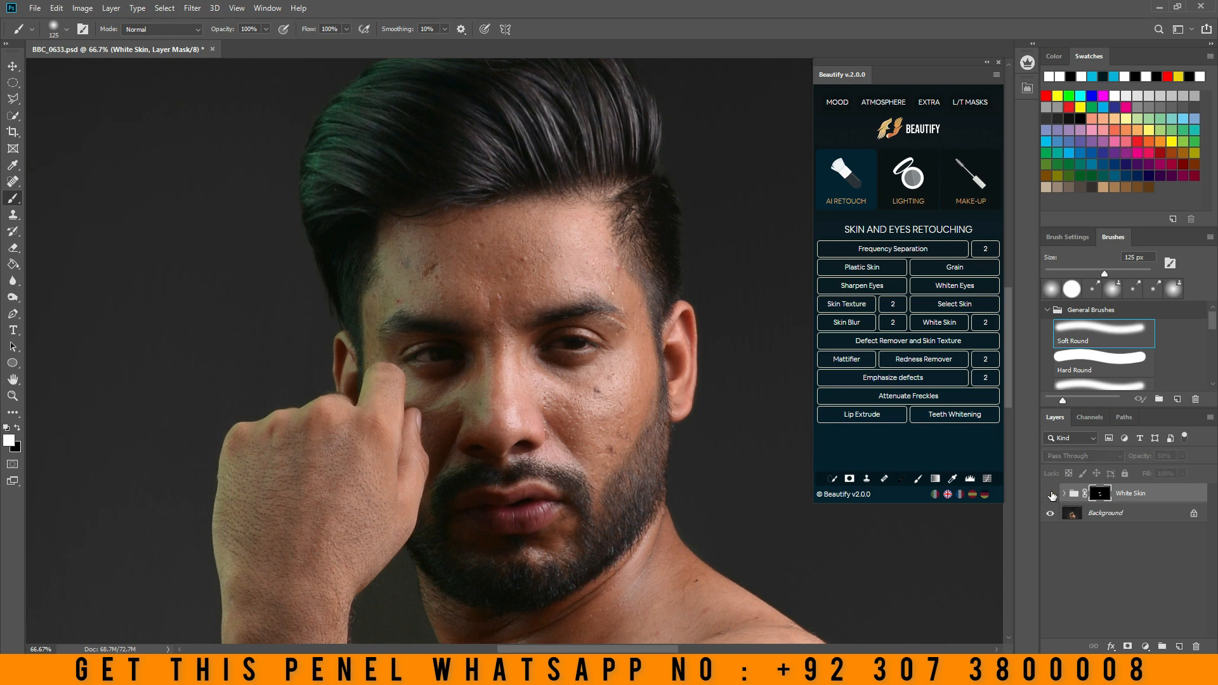
left_click(1050, 494)
left_click(1051, 495)
left_click(1051, 495)
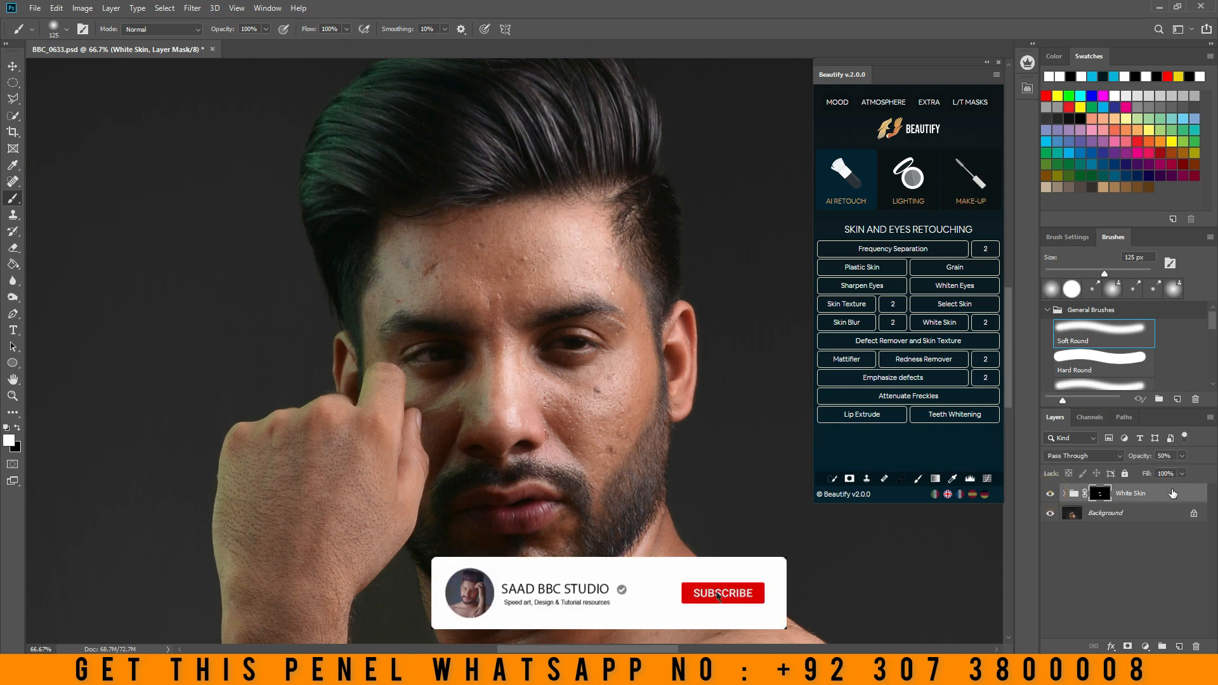
left_click_drag(1168, 495, 1196, 647)
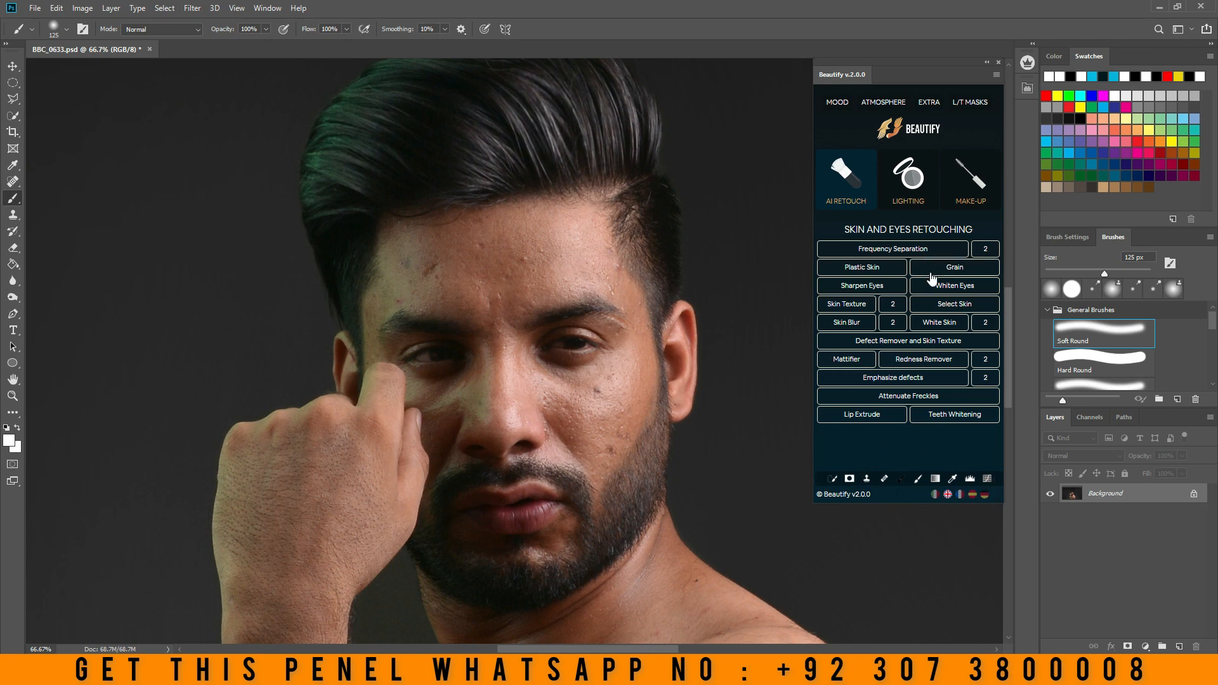
- Switch Beautify to its Lighting tools and open the outdoor photo DSC_0126 from the Desktop
left_click(914, 178)
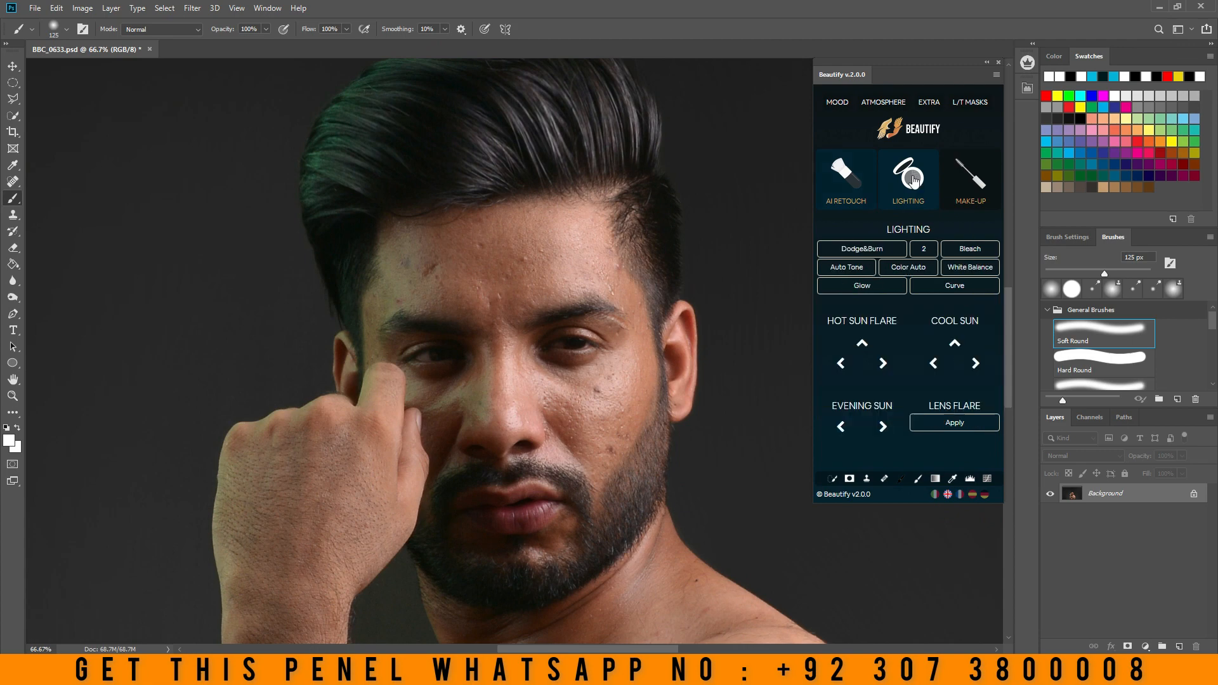
left_click(44, 9)
left_click(45, 34)
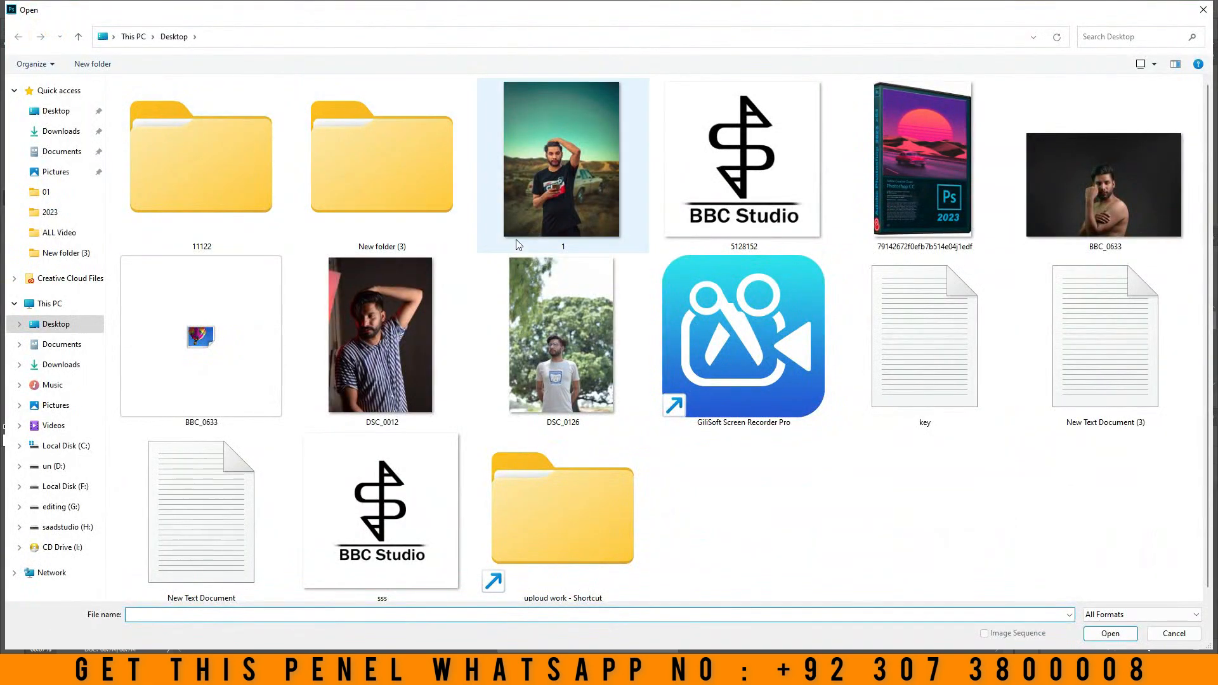
double_click(561, 337)
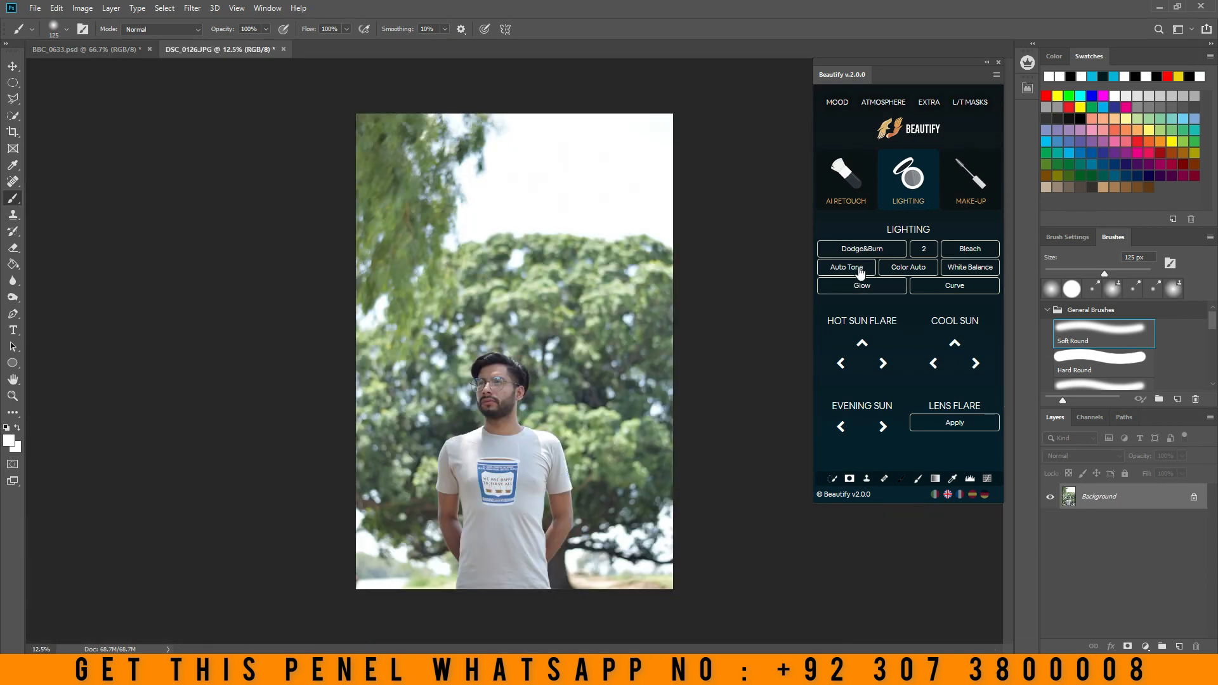
- Apply Auto Tone to the outdoor photo and compare the man's face with and without its layer
left_click(12, 395)
left_click(498, 422)
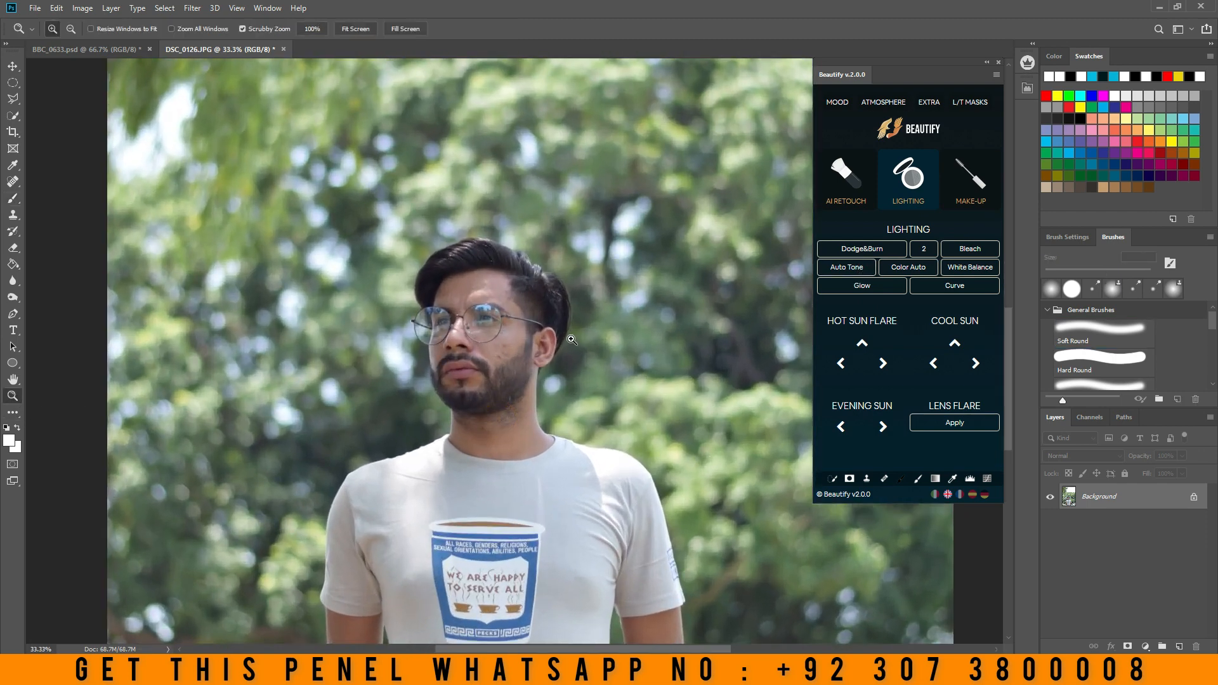
left_click(833, 270)
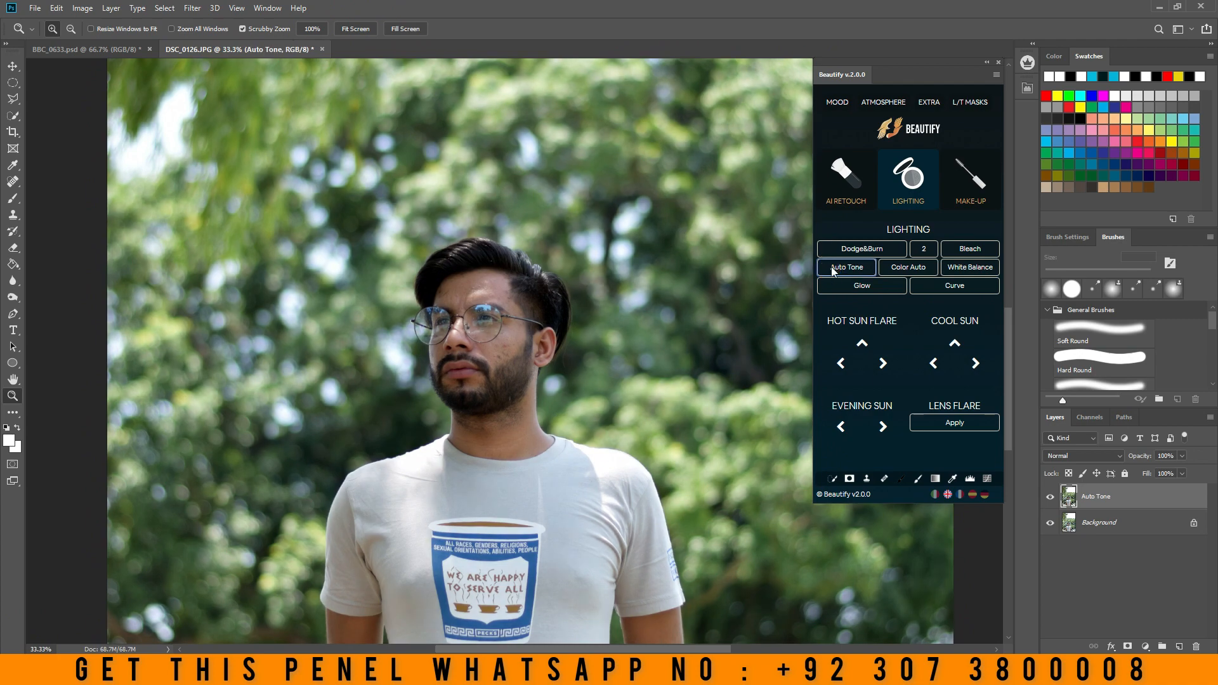
left_click(1050, 498)
left_click(1050, 497)
left_click(1050, 498)
left_click(1050, 497)
- Compare the whole photo with and without Auto Tone and delete the Auto Tone layer
right_click(641, 328)
left_click(666, 340)
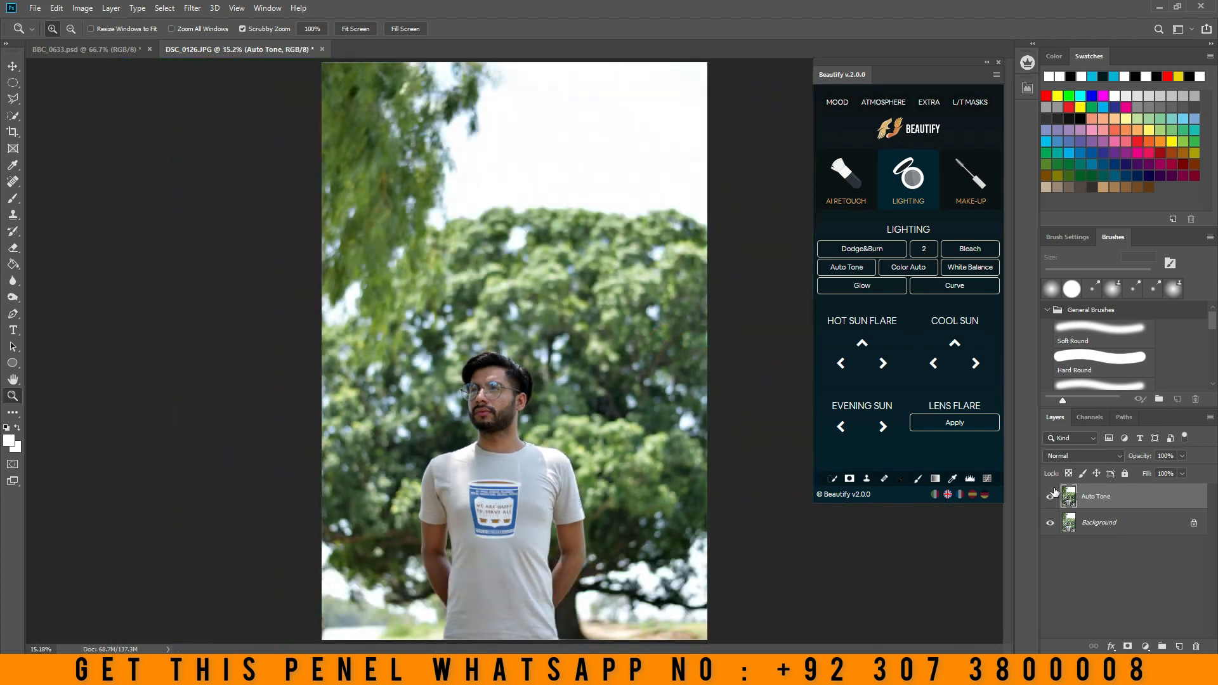
left_click(1050, 497)
left_click(1051, 497)
left_click(1051, 498)
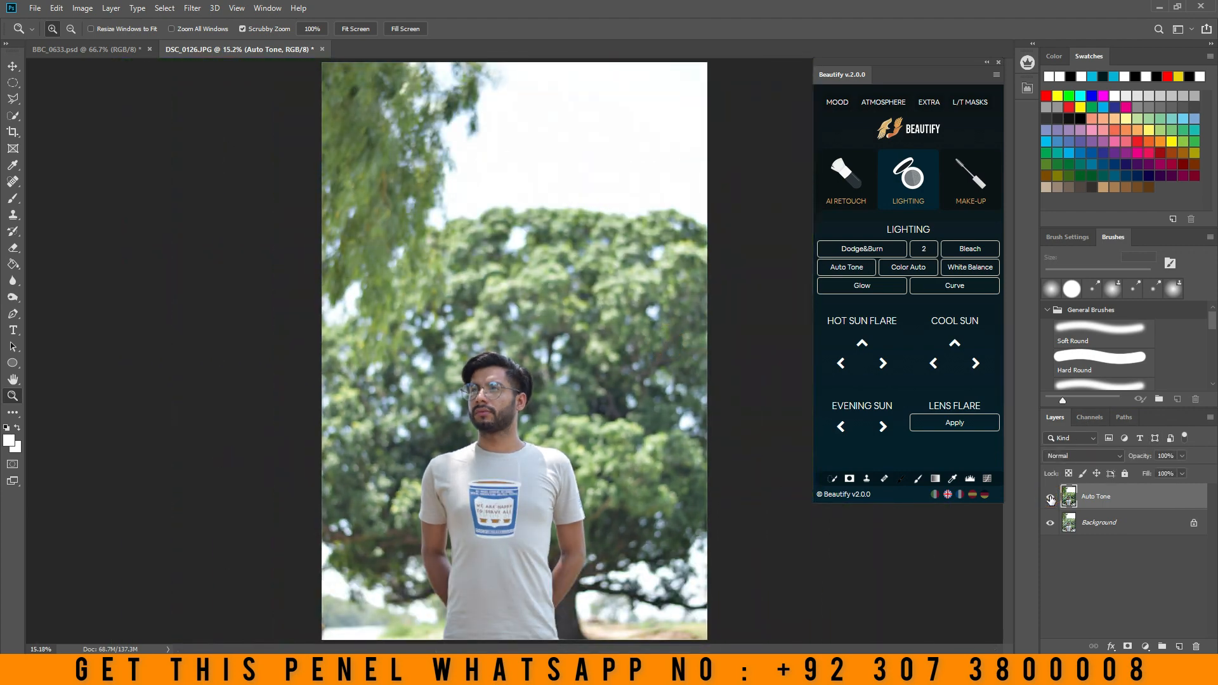
left_click(1051, 500)
left_click_drag(496, 400, 495, 399)
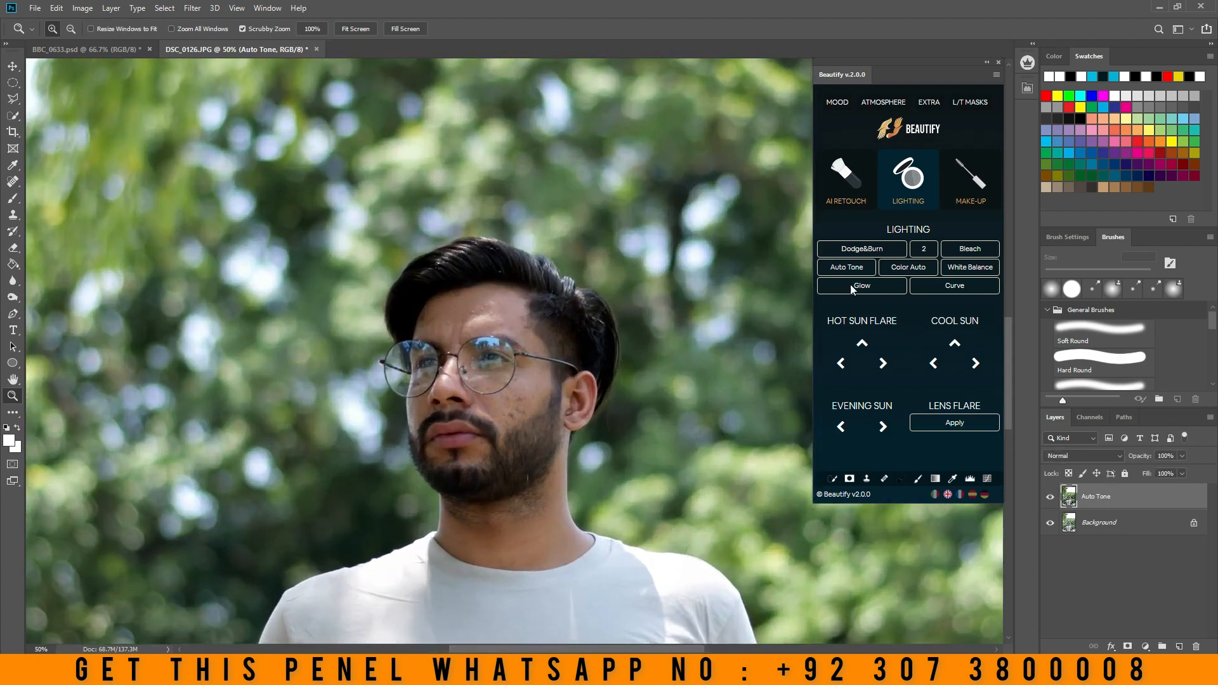
left_click_drag(1135, 508, 1197, 647)
- Apply the Color Auto correction to the photo and inspect it on the whole image and the face
left_click(895, 273)
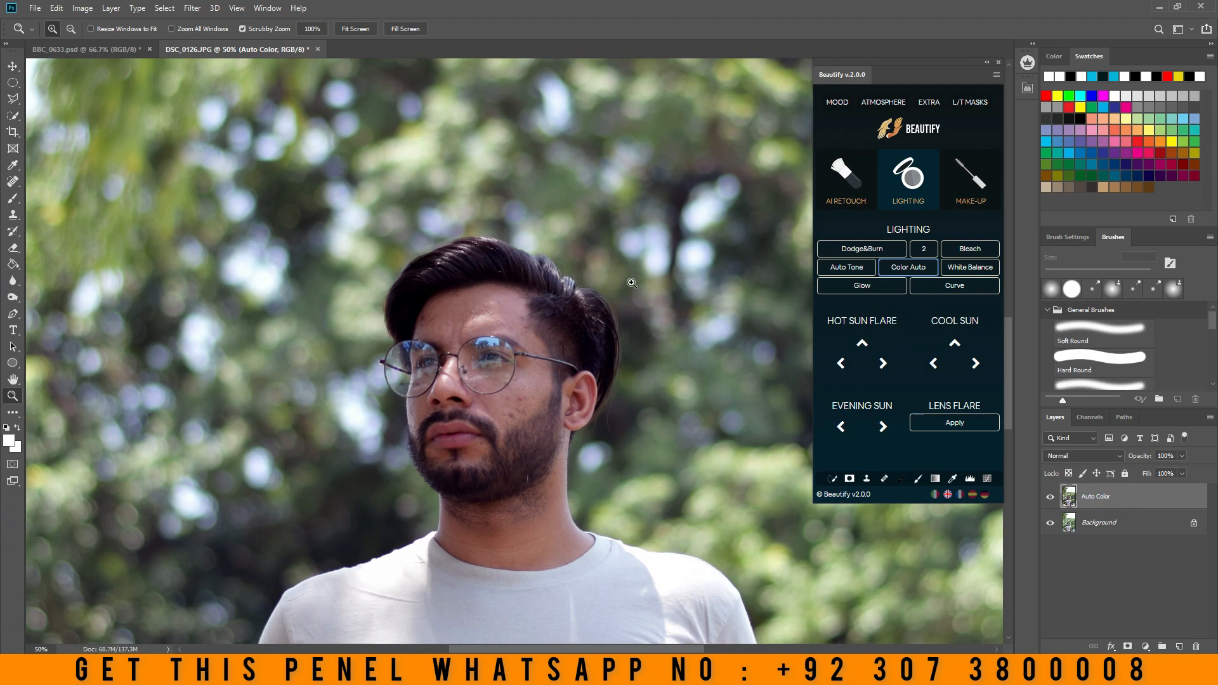
right_click(632, 281)
left_click(650, 284)
triple_click(512, 382)
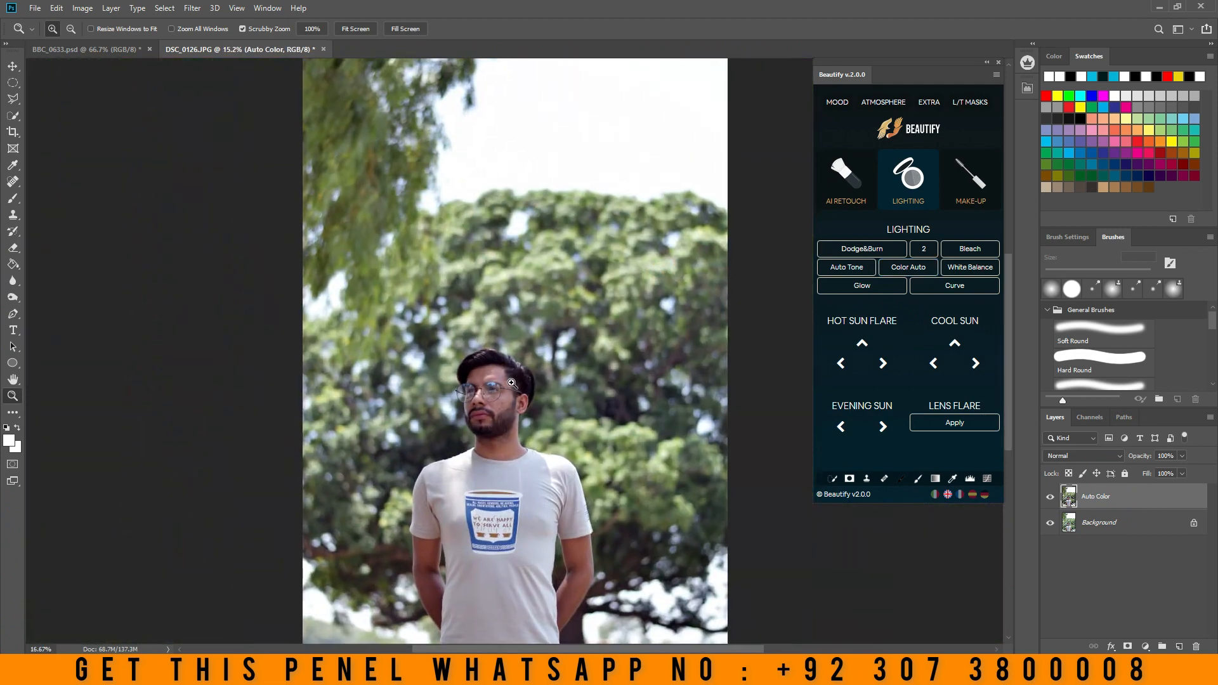
- Toggle the Auto Color layer for a before-and-after comparison and delete the layer
left_click(1050, 496)
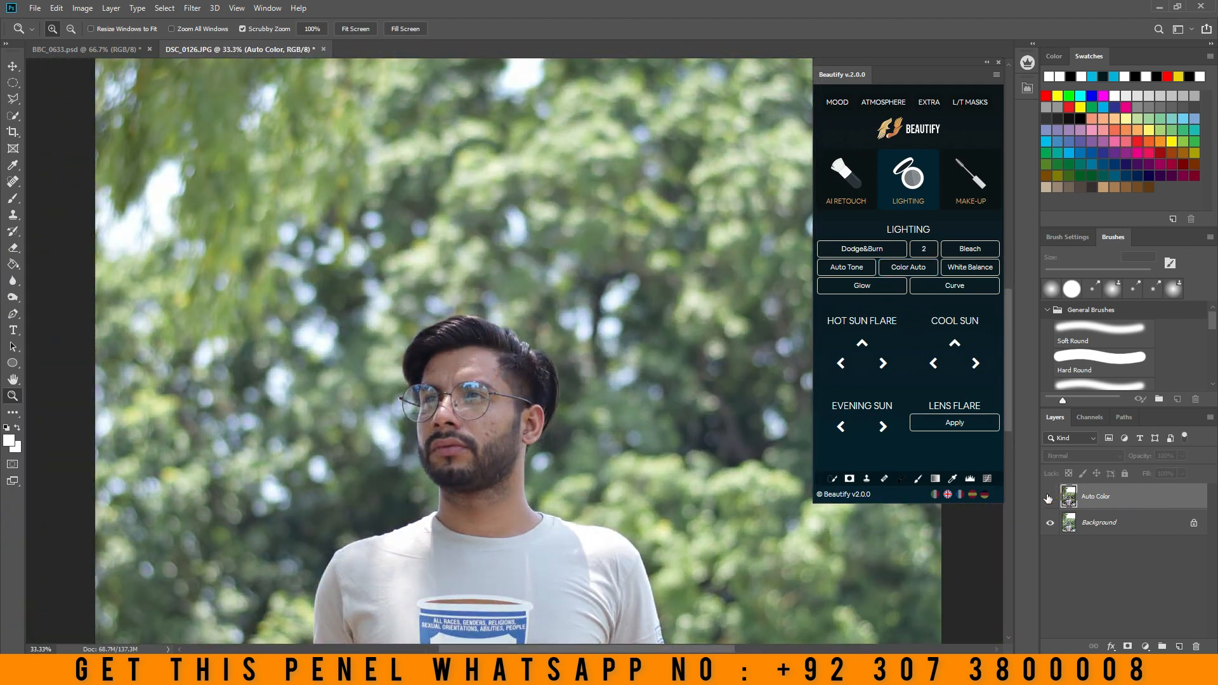
left_click(1050, 497)
left_click(1050, 496)
left_click(1050, 497)
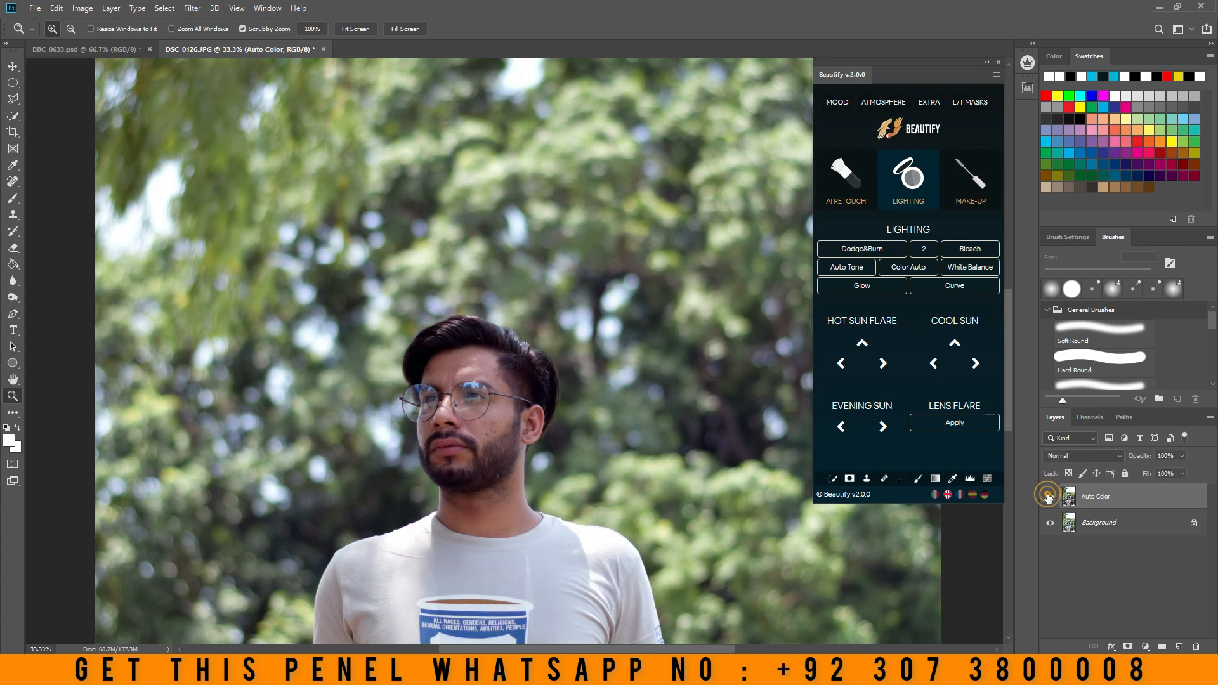
left_click_drag(1147, 507, 1197, 646)
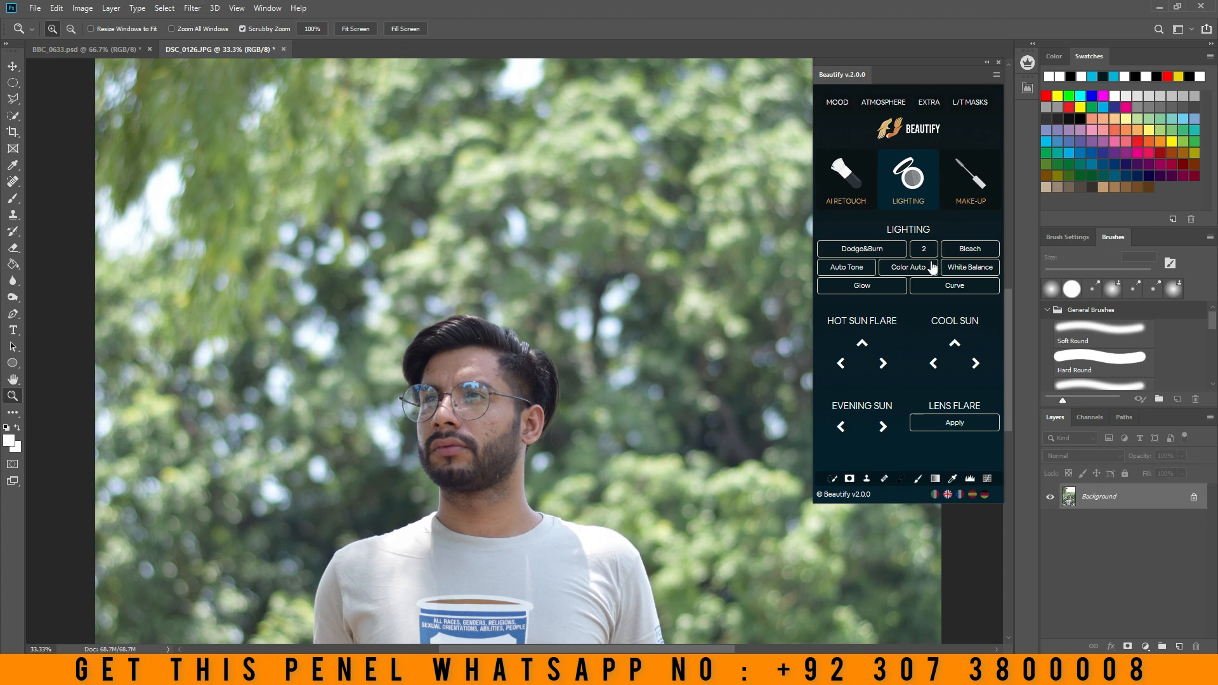
- Try the White Balance effect with the RGB curve raised to output 181 at input 145, and delete its layer
left_click(975, 271)
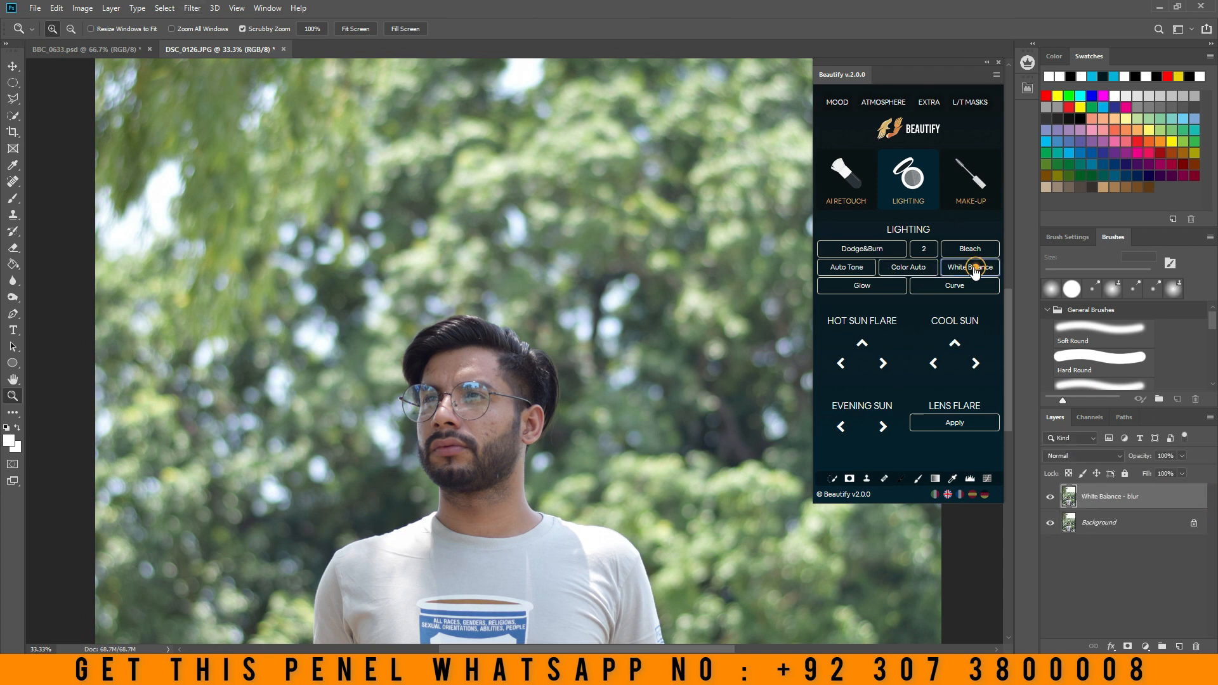
left_click(613, 271)
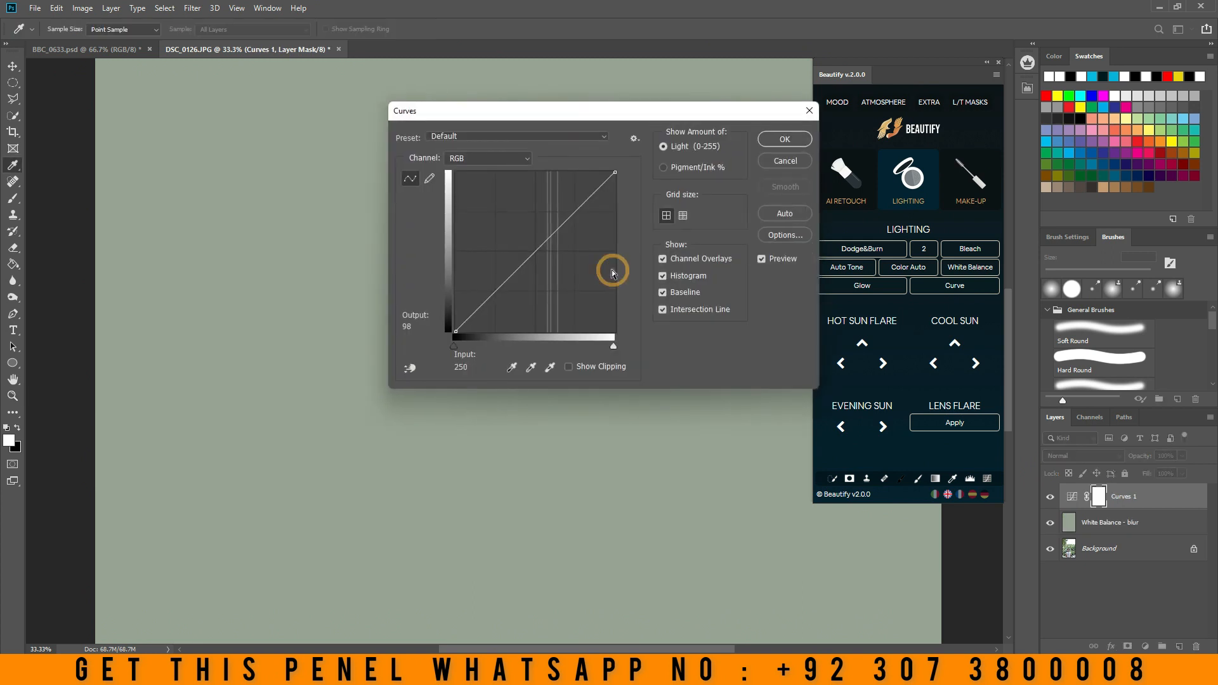
left_click_drag(551, 237, 547, 219)
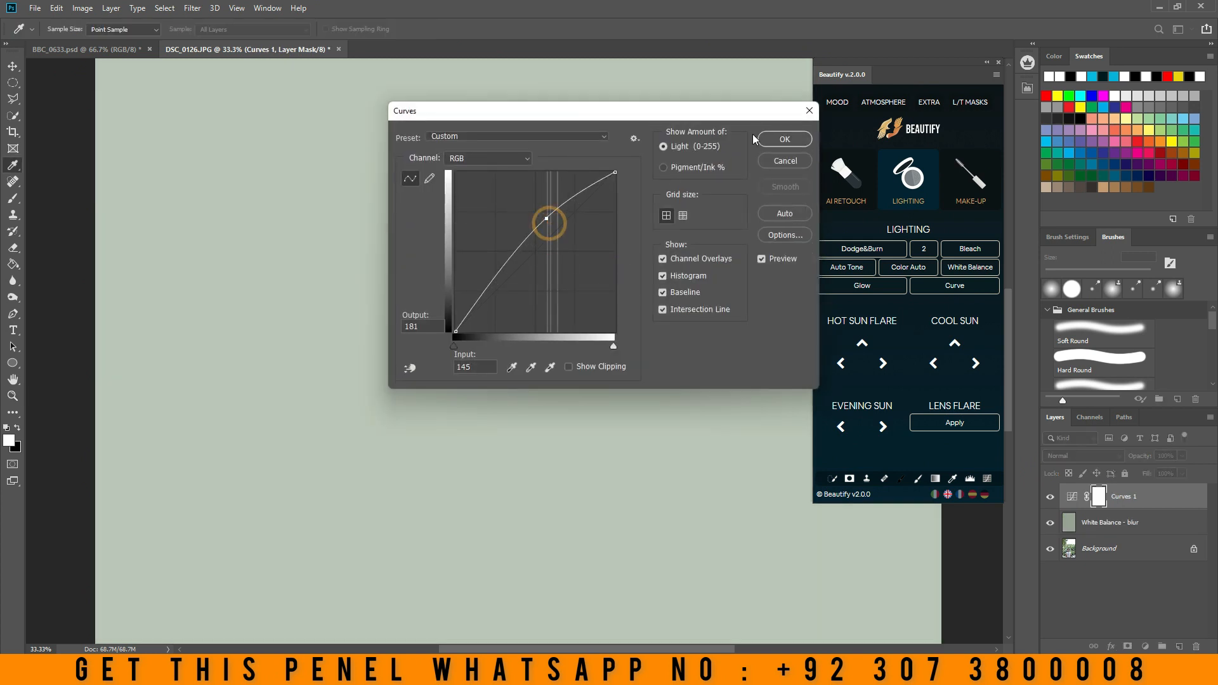
left_click(778, 140)
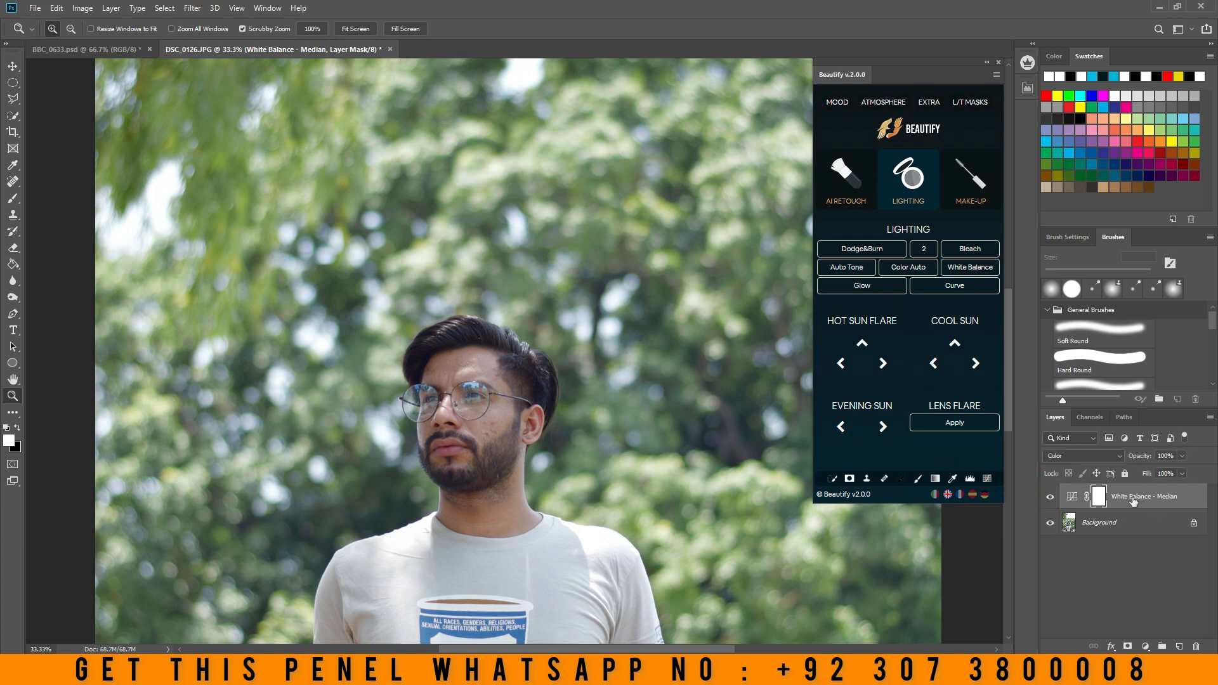
left_click_drag(1133, 500, 1197, 646)
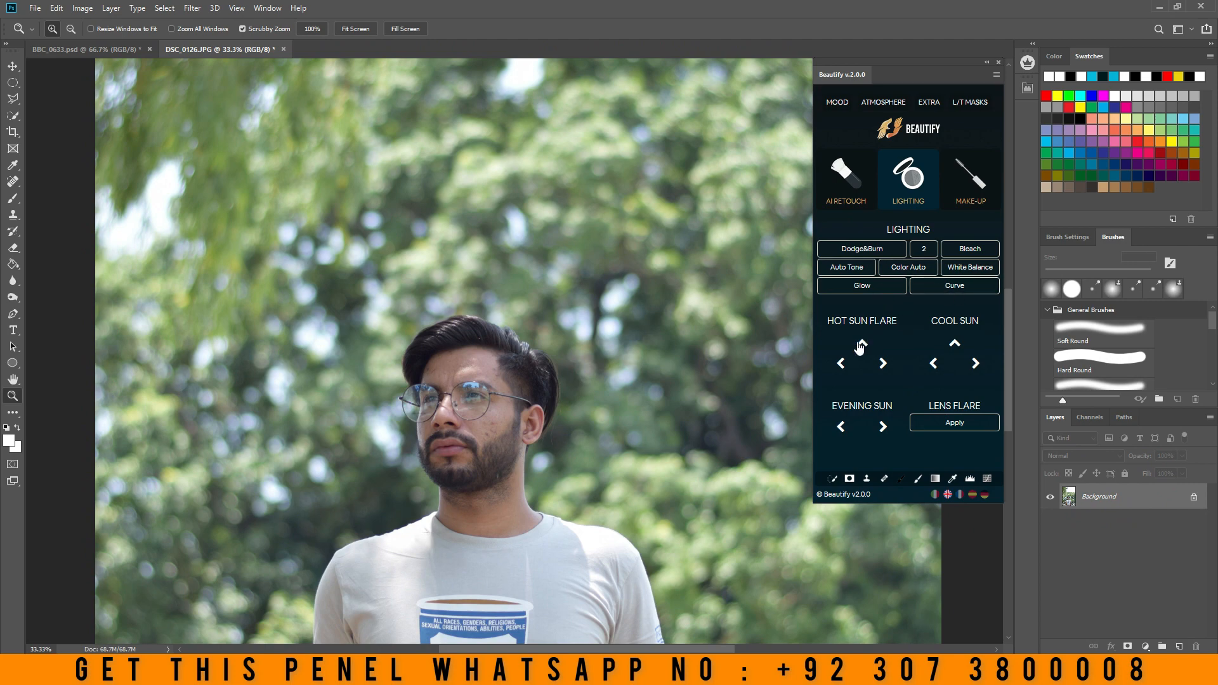
- Fit the whole photo in view and apply the Hot Sun Flare from the left
right_click(591, 284)
left_click(605, 296)
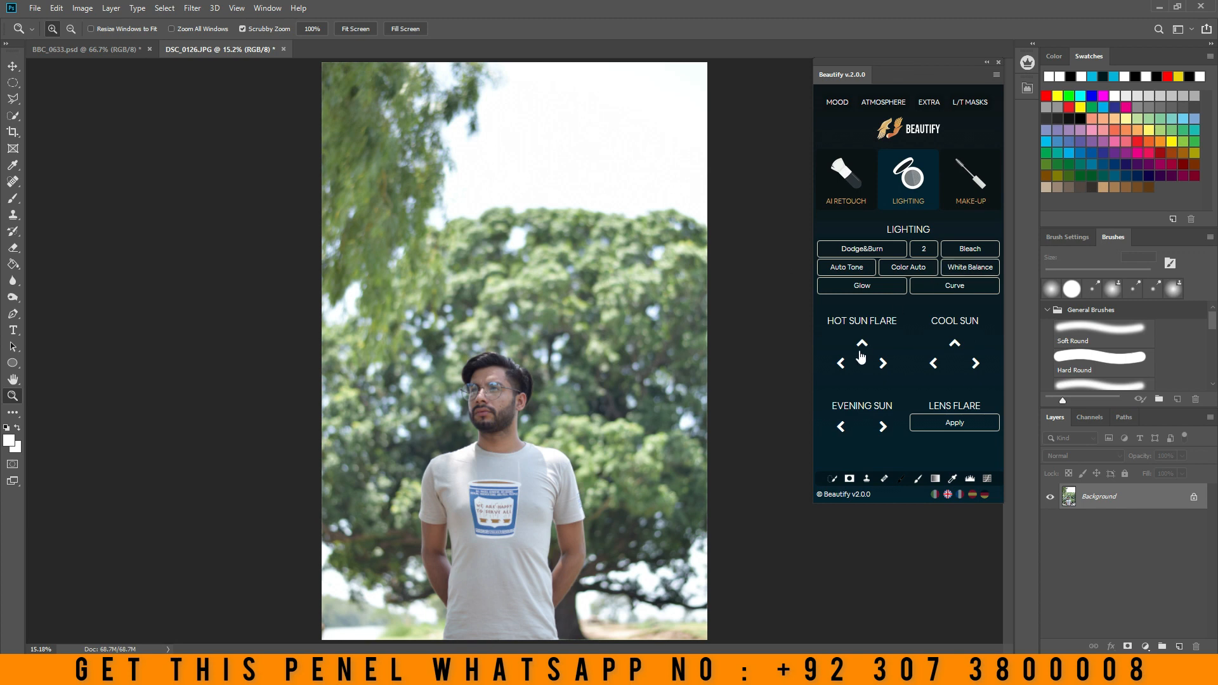
left_click(842, 360)
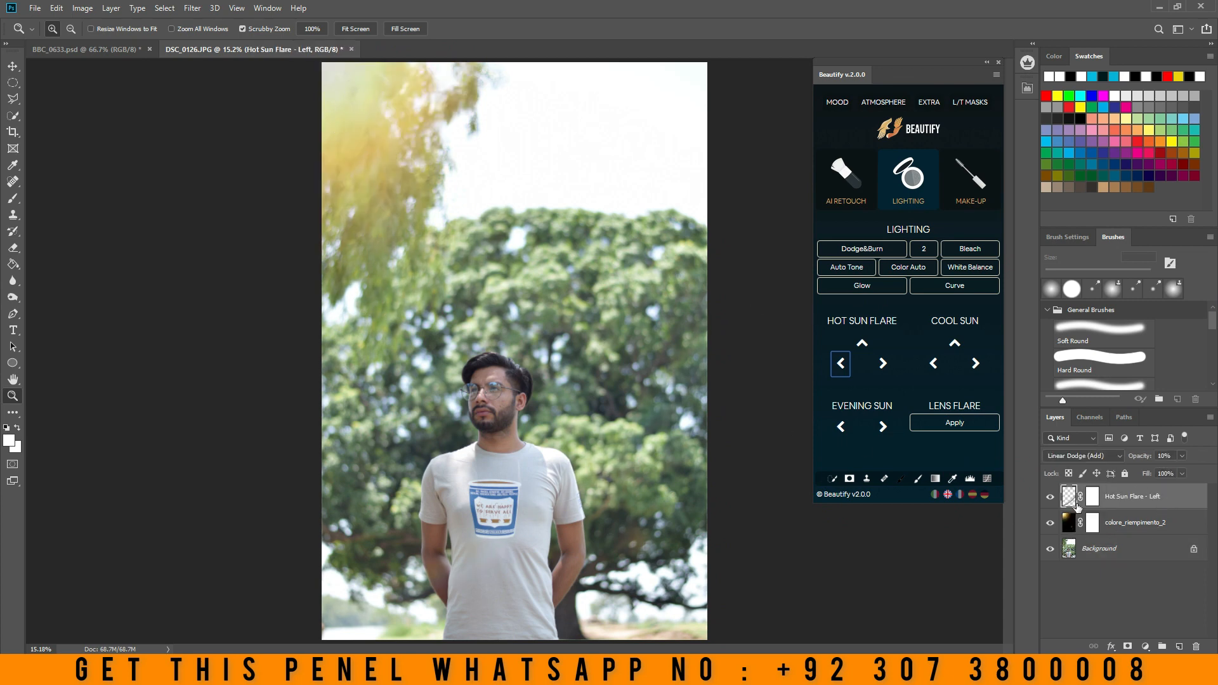
- Toggle the Hot Sun Flare - Left and colore_riempimento_2 layers to compare the flare, and delete both layers
left_click(1052, 499)
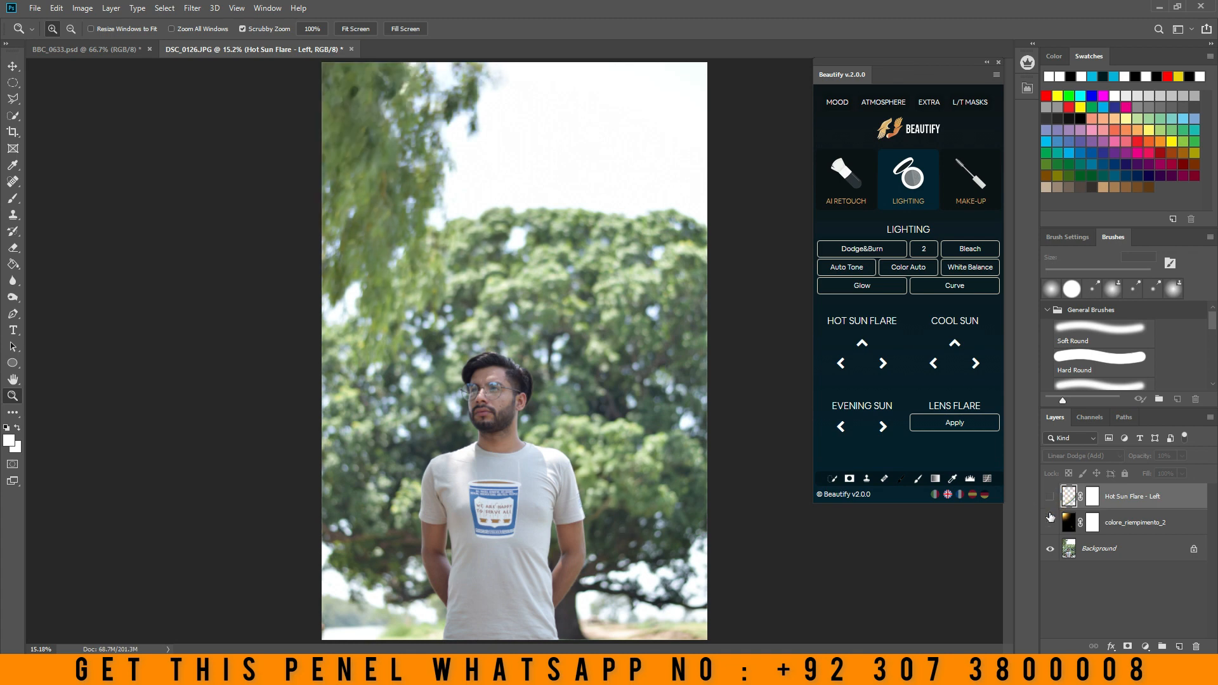
left_click(1052, 499)
left_click(1051, 499)
left_click(1051, 519)
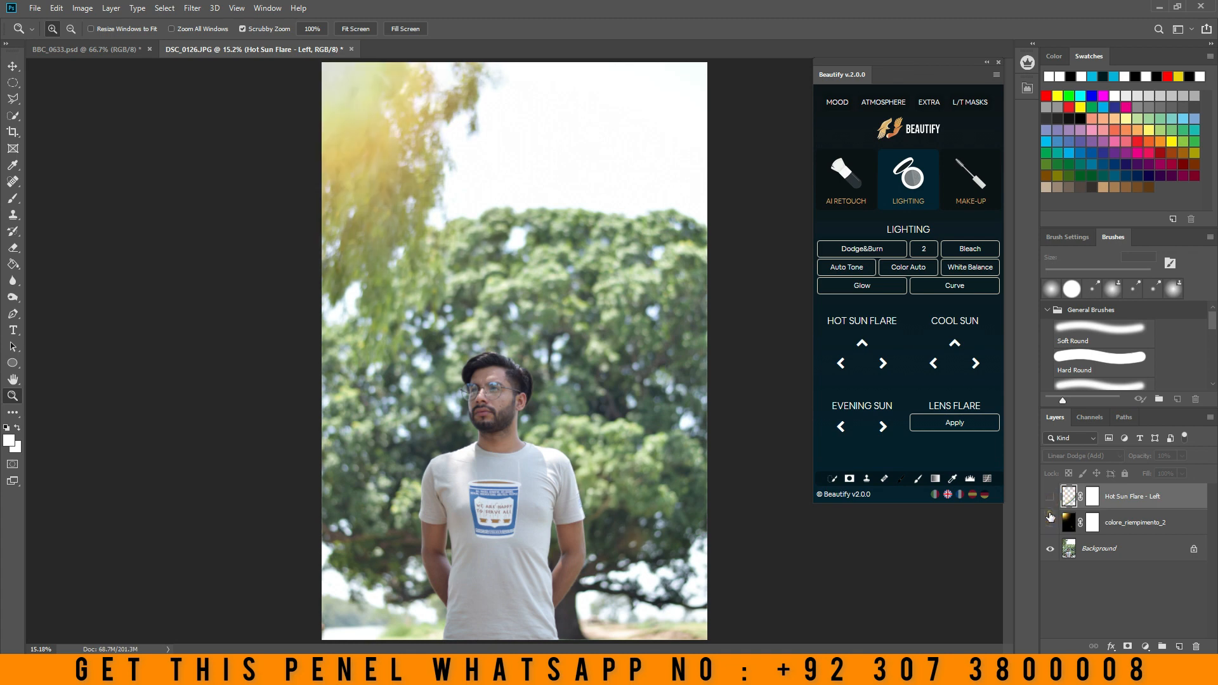
left_click(1050, 519)
left_click(1051, 519)
left_click_drag(1149, 495, 1196, 647)
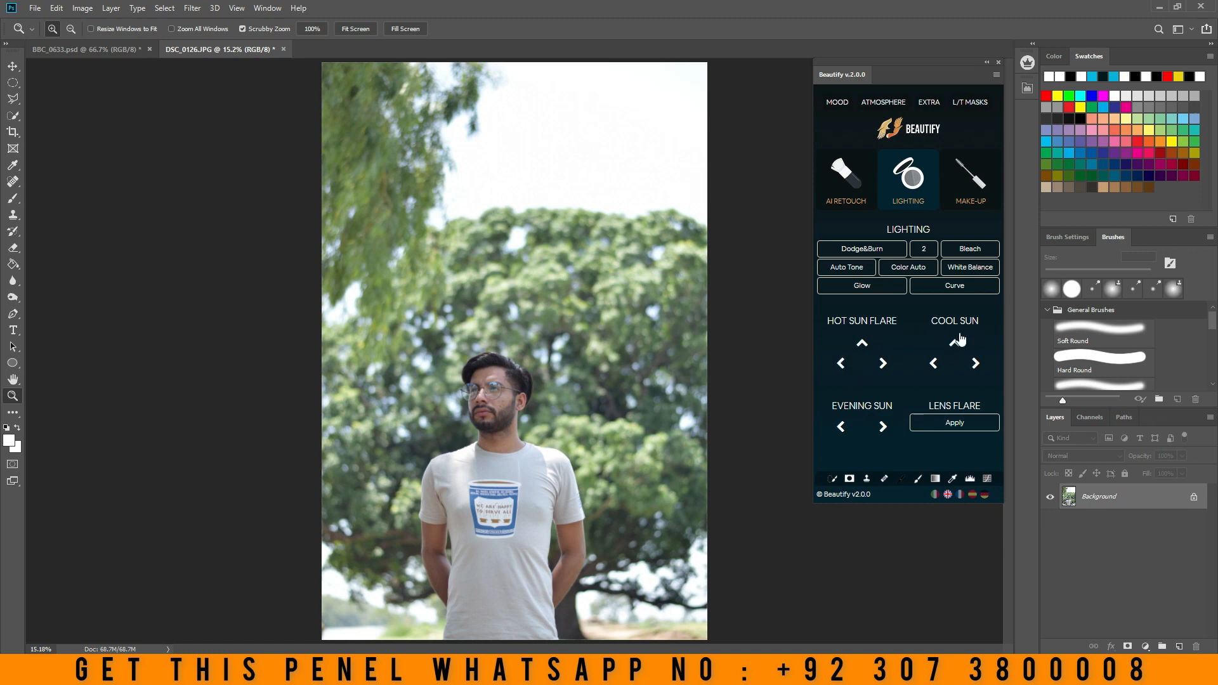
- Apply the Cool Sun flare from the left and set the Cool Sun Flare - Left layer's opacity to 57%
left_click(933, 363)
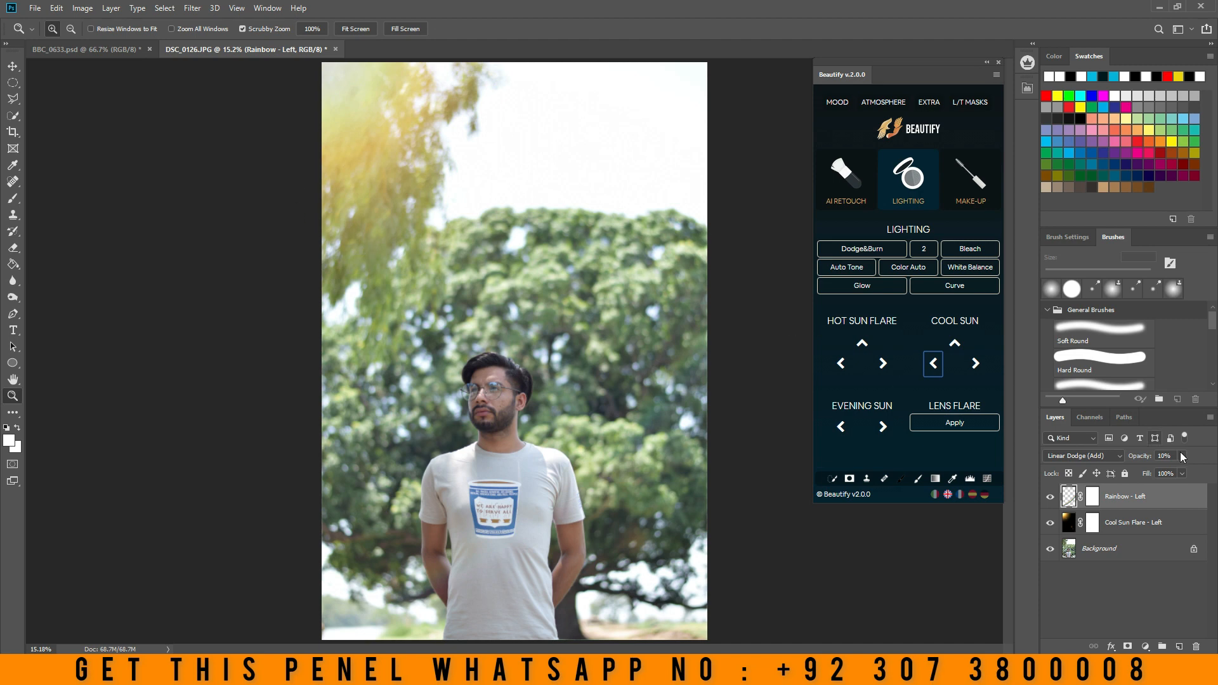
left_click(1067, 522)
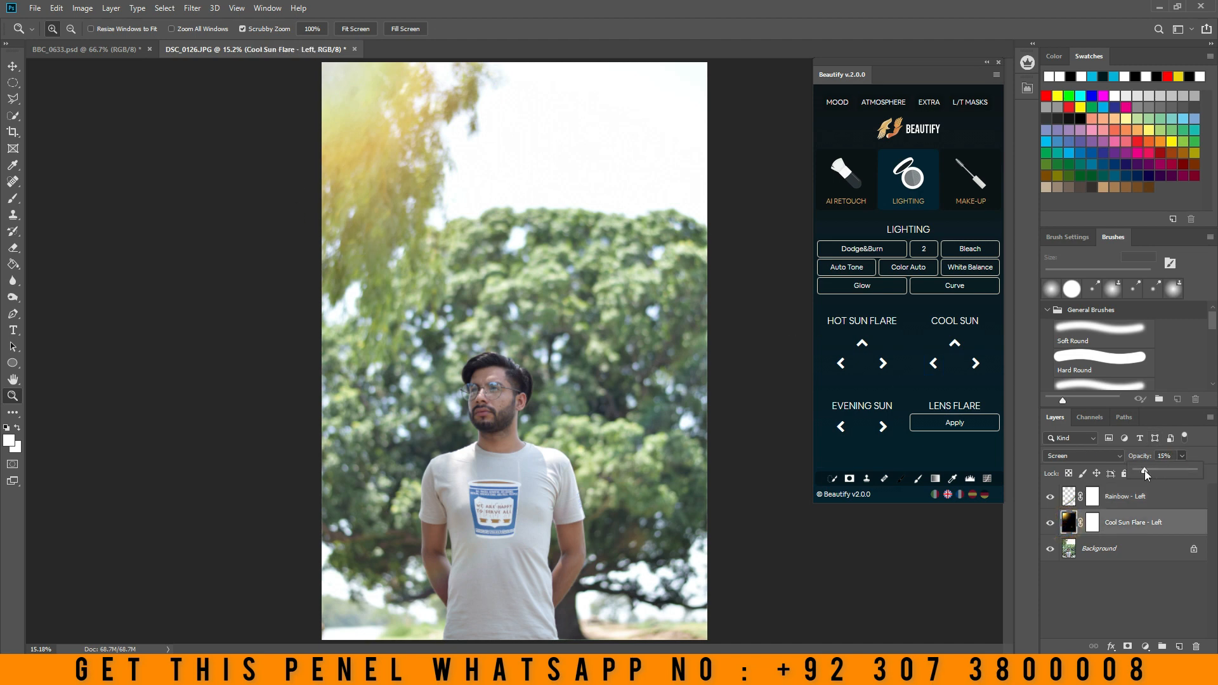
left_click_drag(1144, 470, 1168, 468)
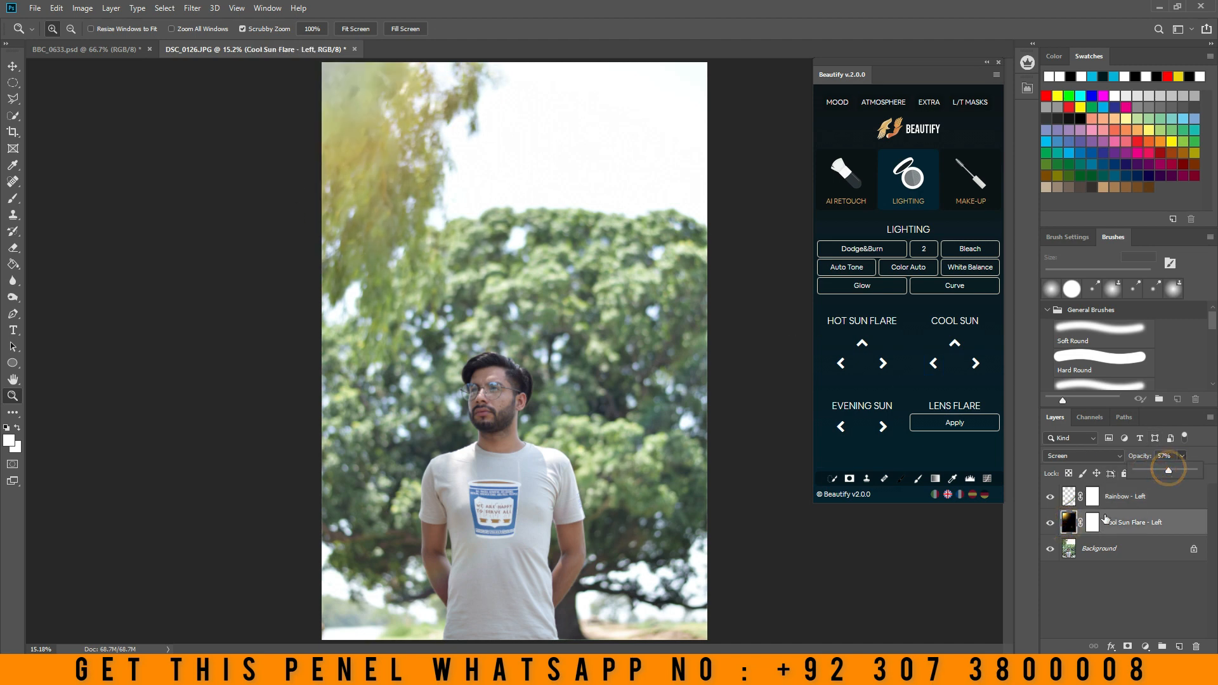
- Delete the Rainbow - Left and Cool Sun Flare - Left layers
left_click(1135, 499)
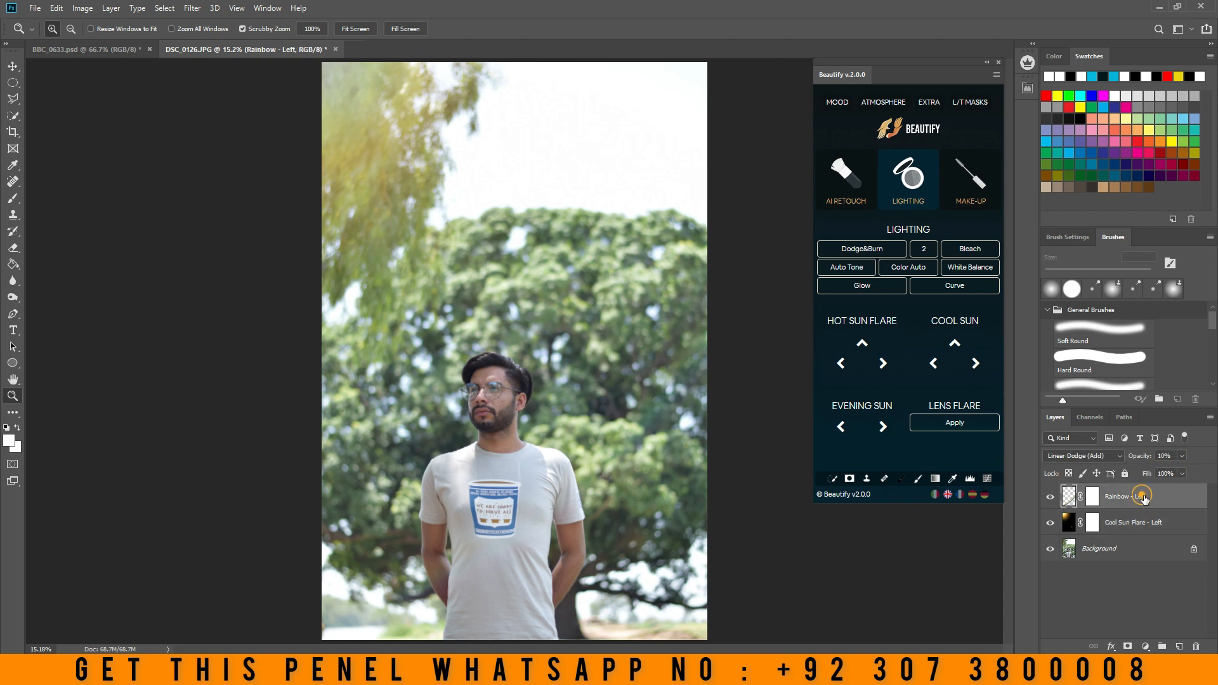
left_click(1197, 647)
left_click(1197, 647)
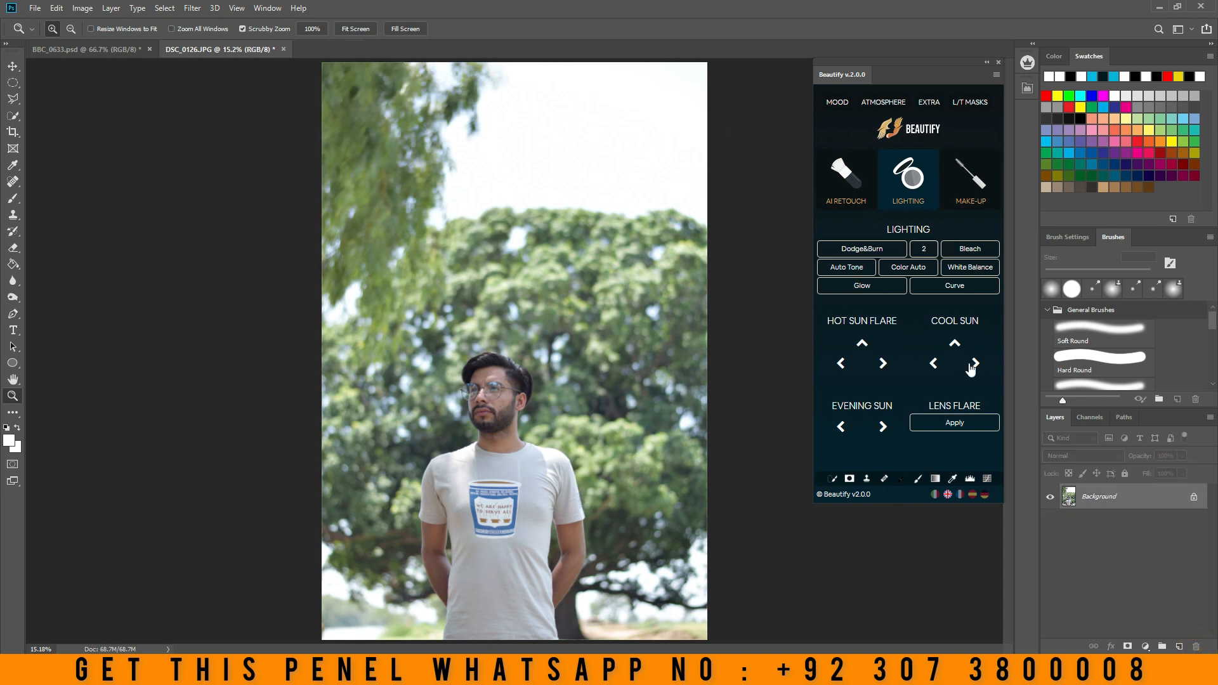
- Start a lens flare in the upper-left foliage and compare the 35mm Prime and 105mm Prime lens types with 50-300mm Zoom
left_click(967, 423)
left_click_drag(772, 212, 698, 185)
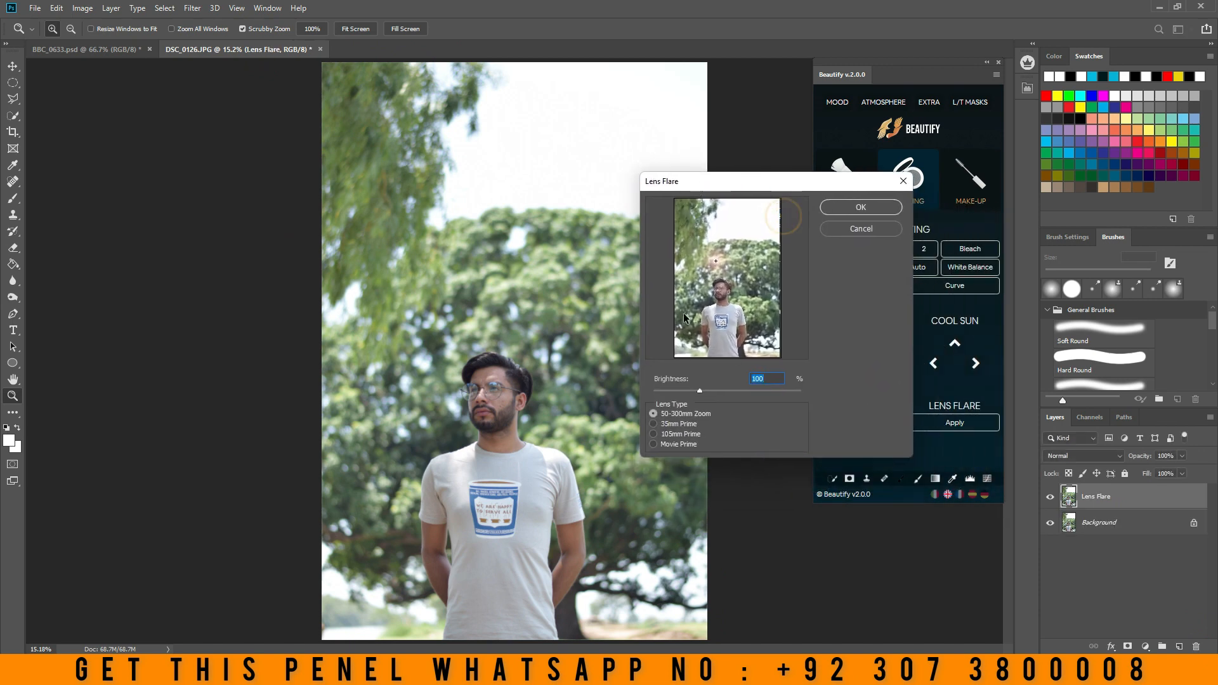
left_click_drag(714, 262, 694, 217)
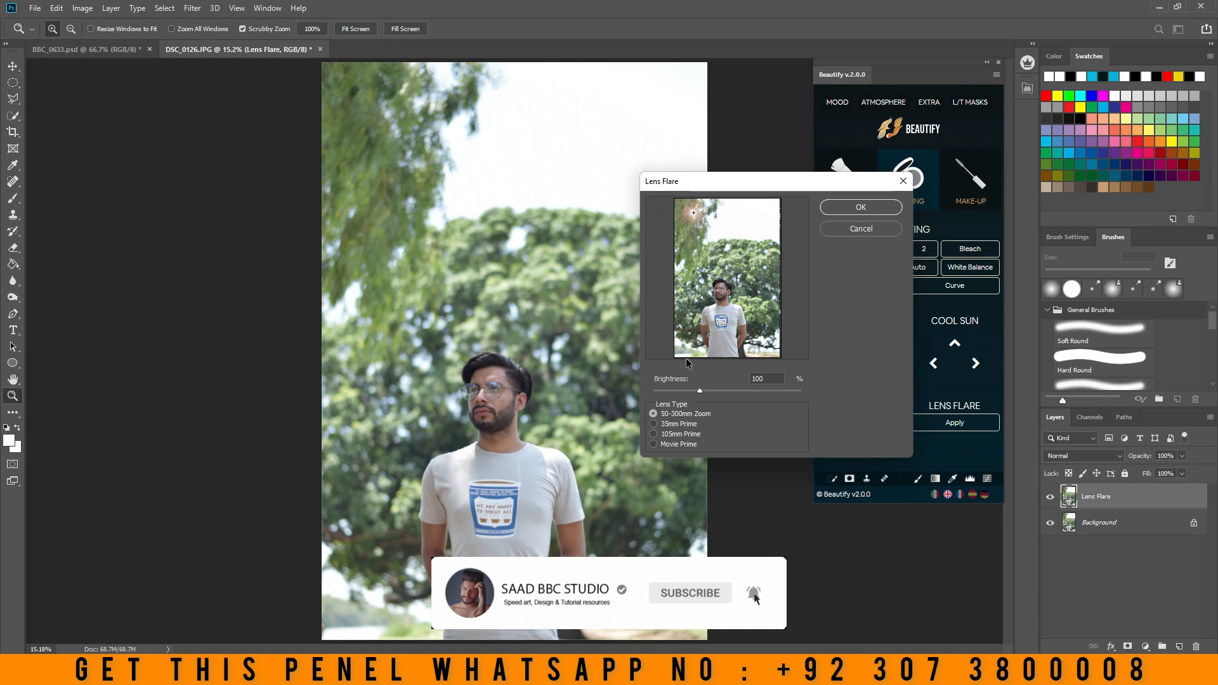
left_click(653, 424)
left_click(653, 434)
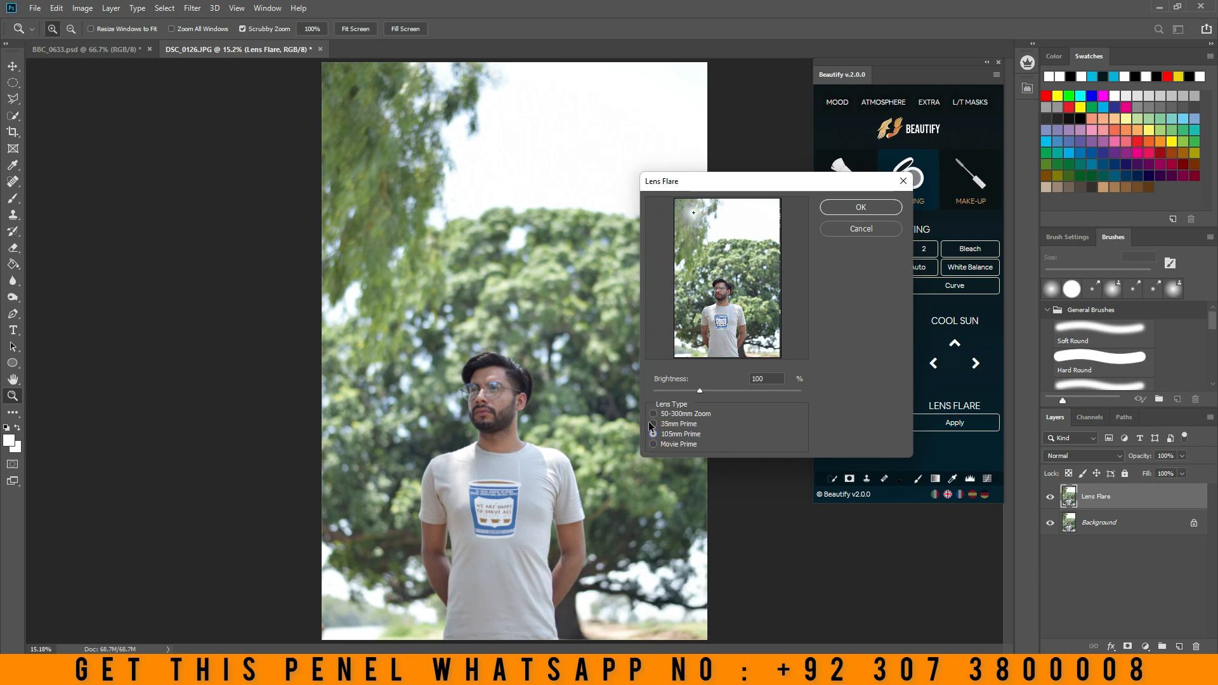
left_click(654, 413)
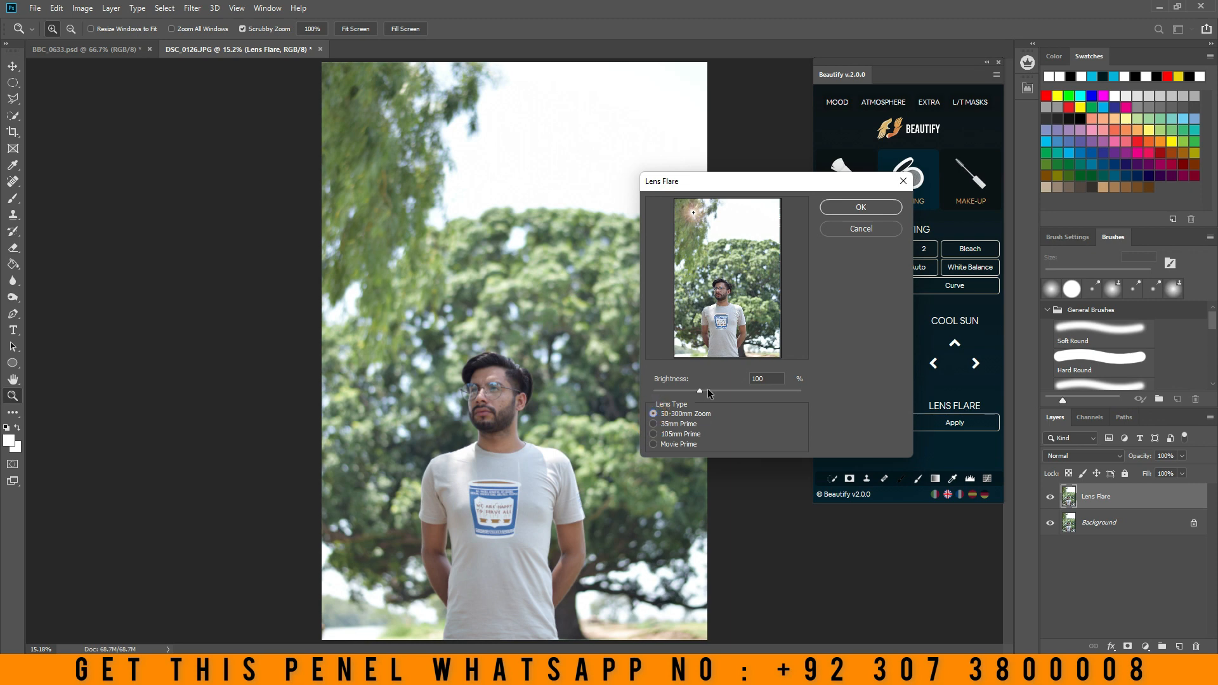
- Raise the flare's brightness to 152%, reposition it at the photo's left edge below the hanging foliage, and apply it
mouse_move(707, 390)
left_mouse_down()
mouse_move(752, 386)
mouse_move(725, 390)
left_mouse_up()
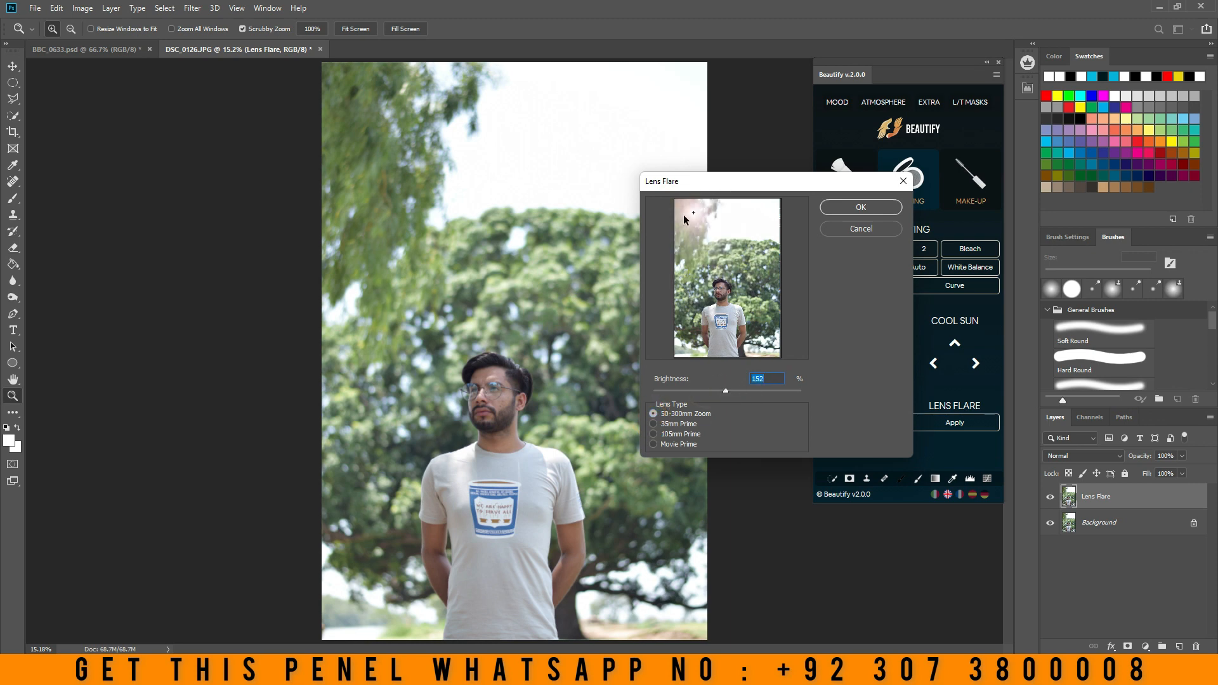
left_click_drag(684, 220, 671, 260)
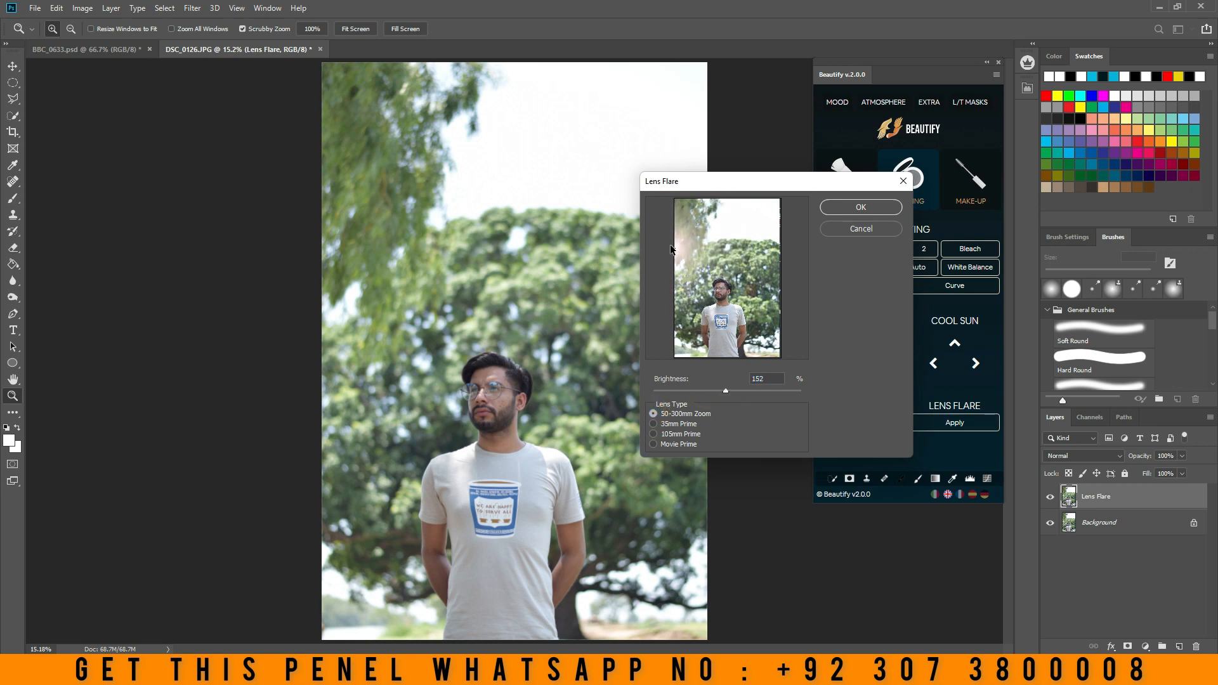
left_click(854, 208)
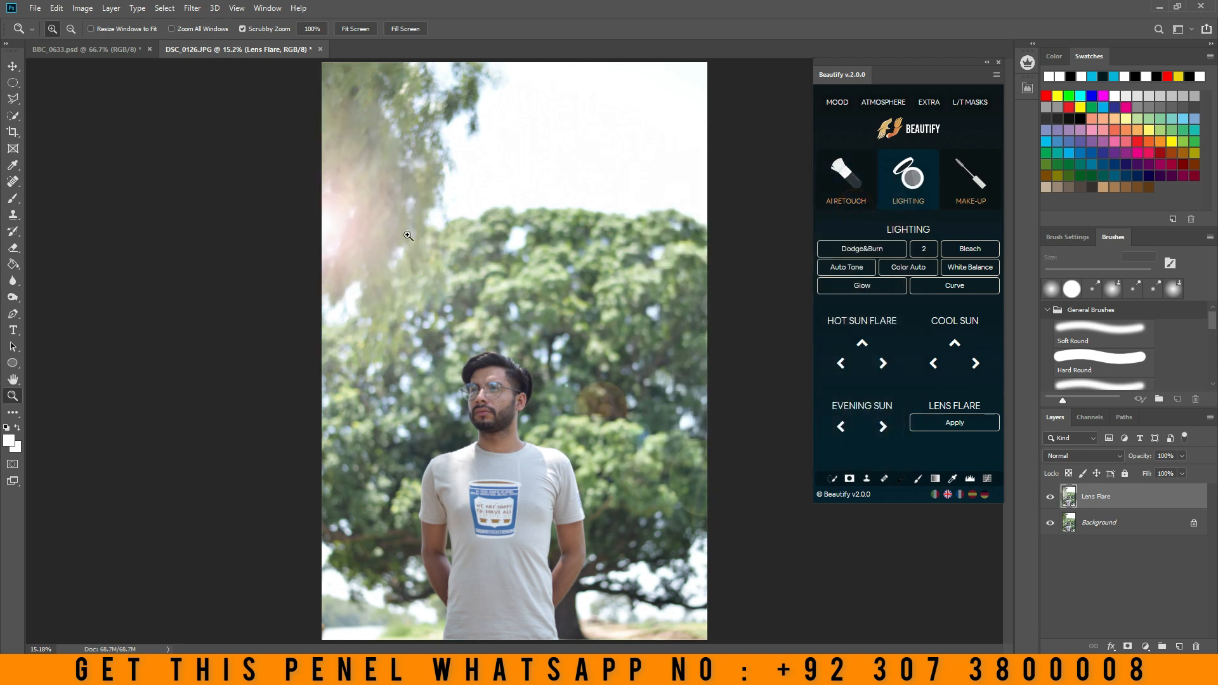
- Toggle the Lens Flare layer's visibility to compare the effect and delete the layer
left_click(1052, 499)
left_click(1051, 498)
left_click(1051, 498)
left_click(1052, 498)
left_click_drag(1116, 498, 1196, 646)
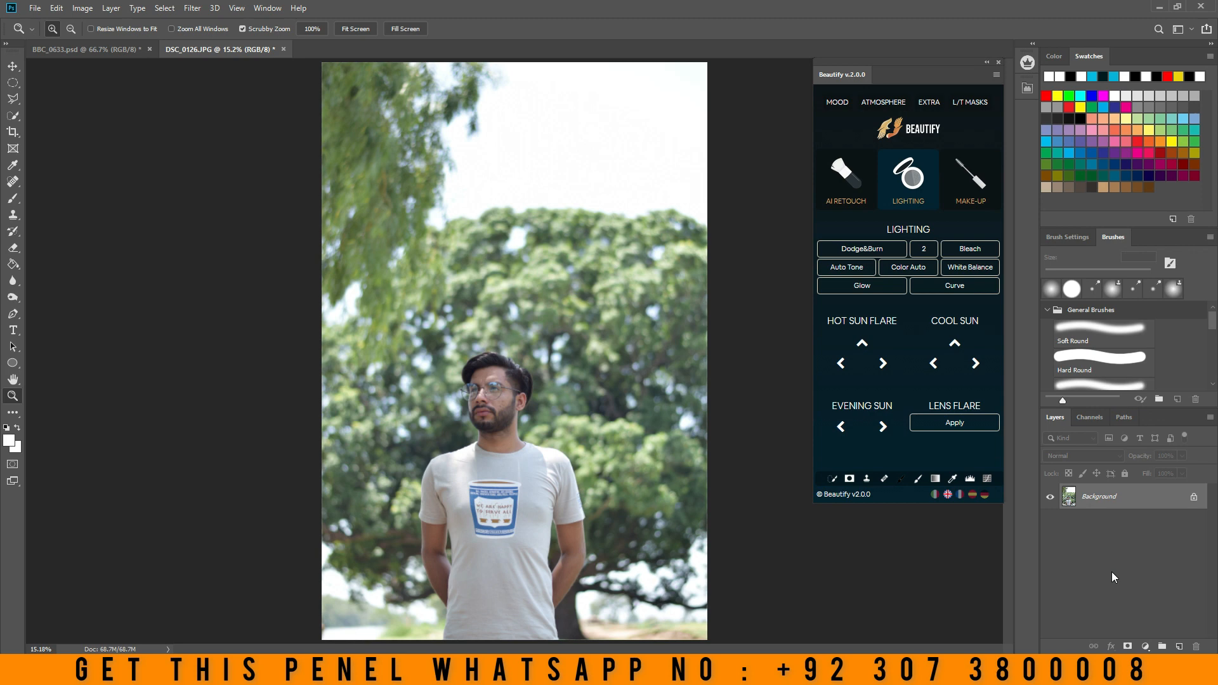
- Zoom in on the man's face, apply the Lipstick make-up effect, and review the layers in its group
left_click(971, 195)
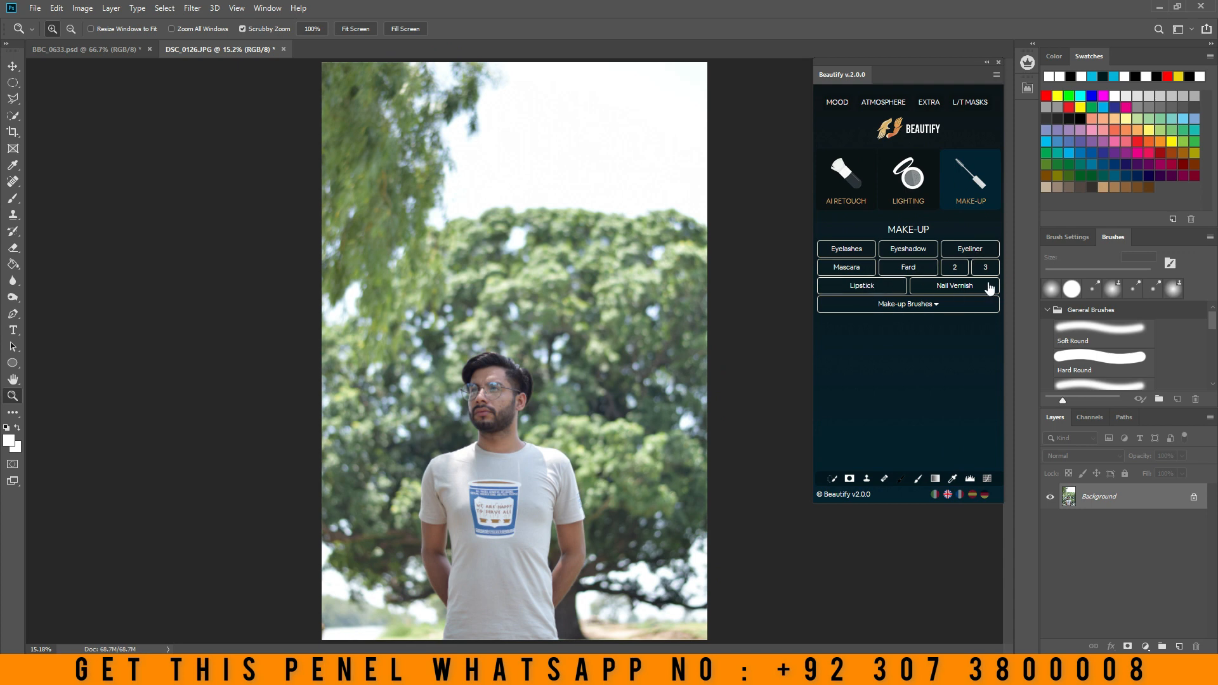
left_click_drag(475, 412, 596, 360)
left_click(869, 285)
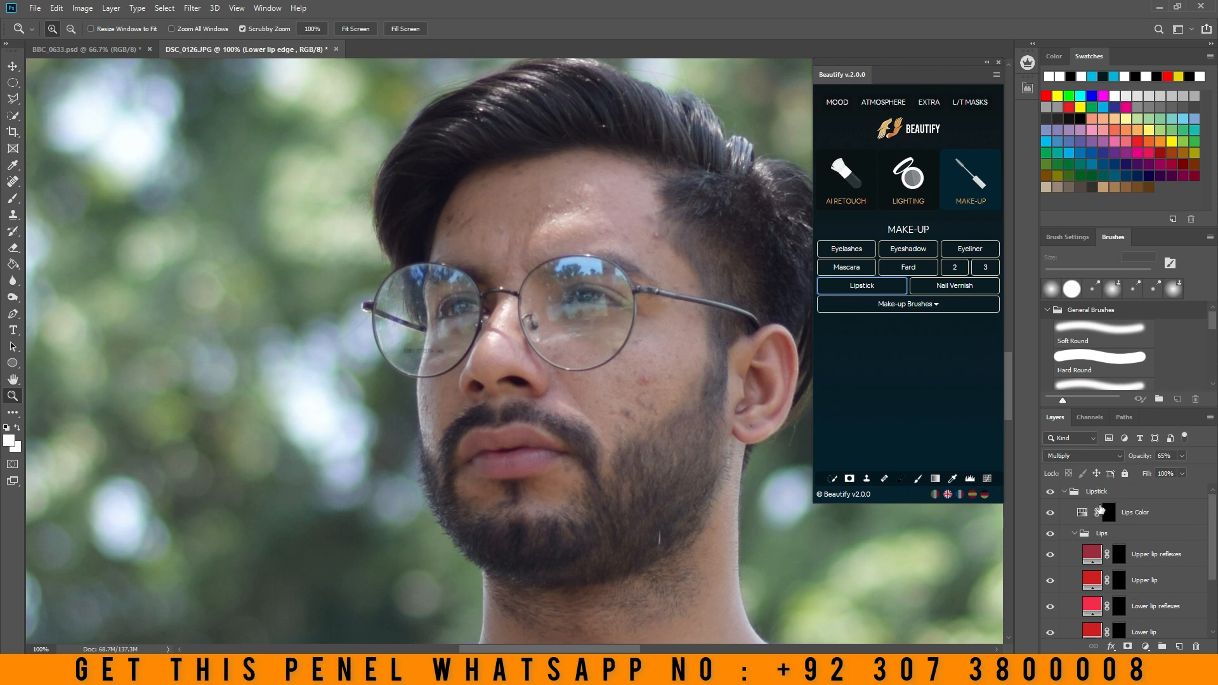
scroll(1105, 566, "down", 3)
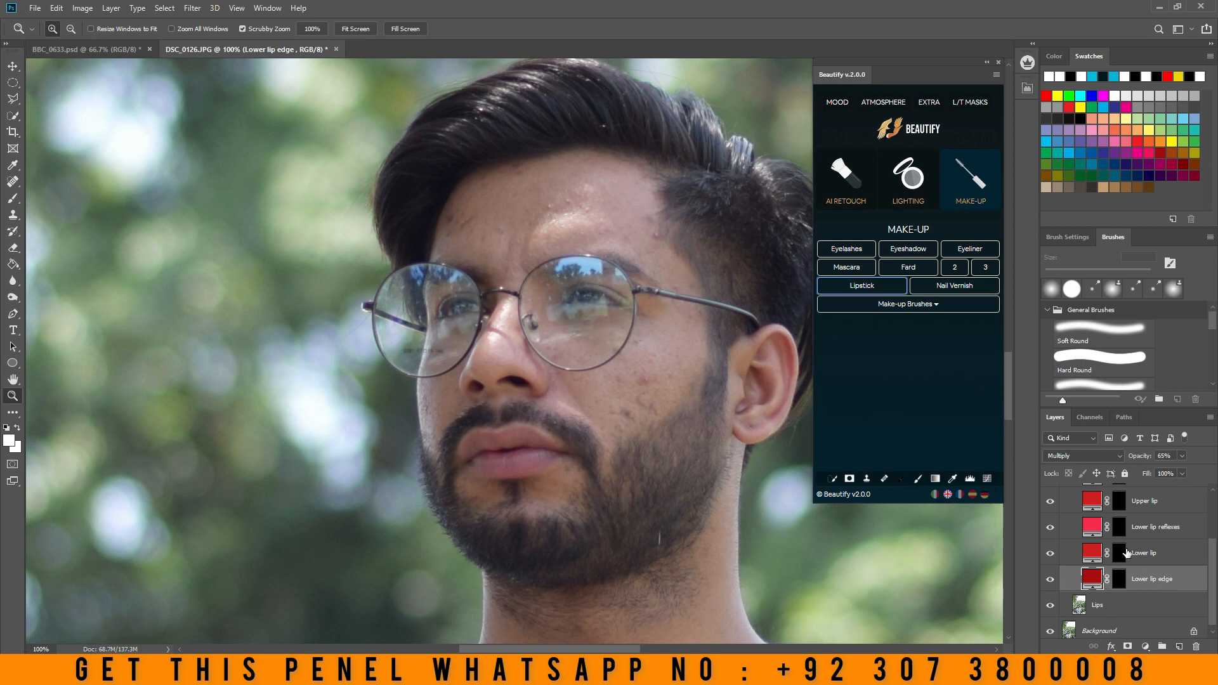
scroll(1084, 562, "up", 3)
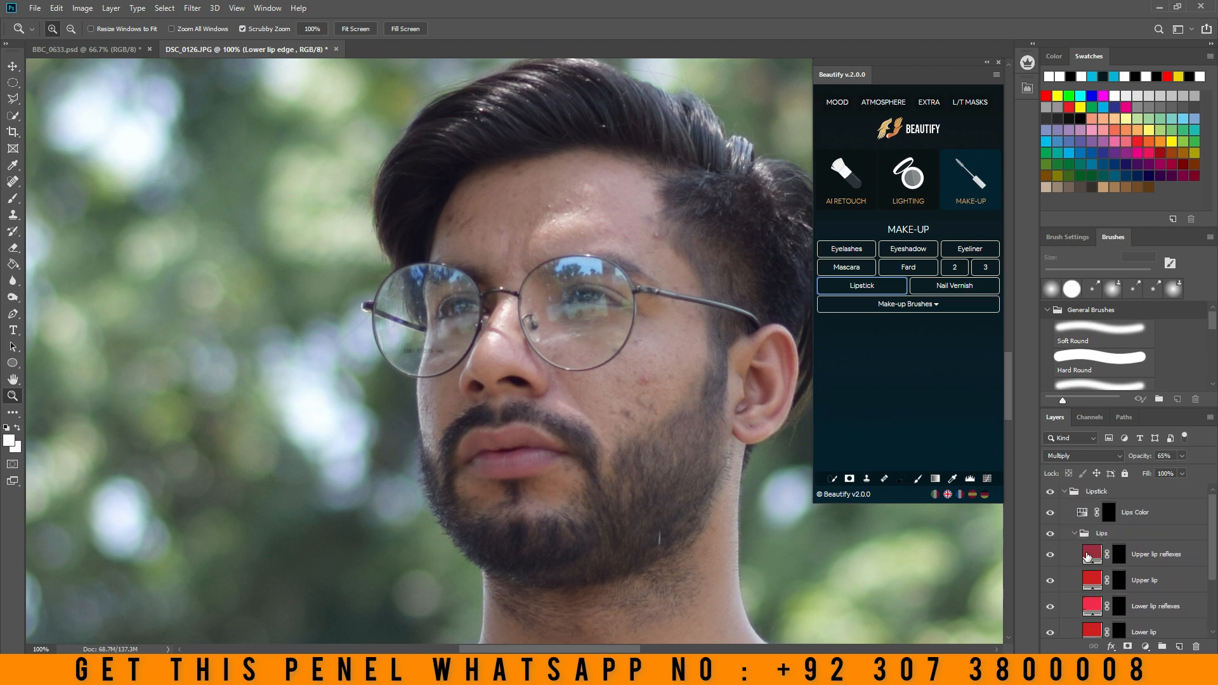
scroll(1136, 546, "down", 3)
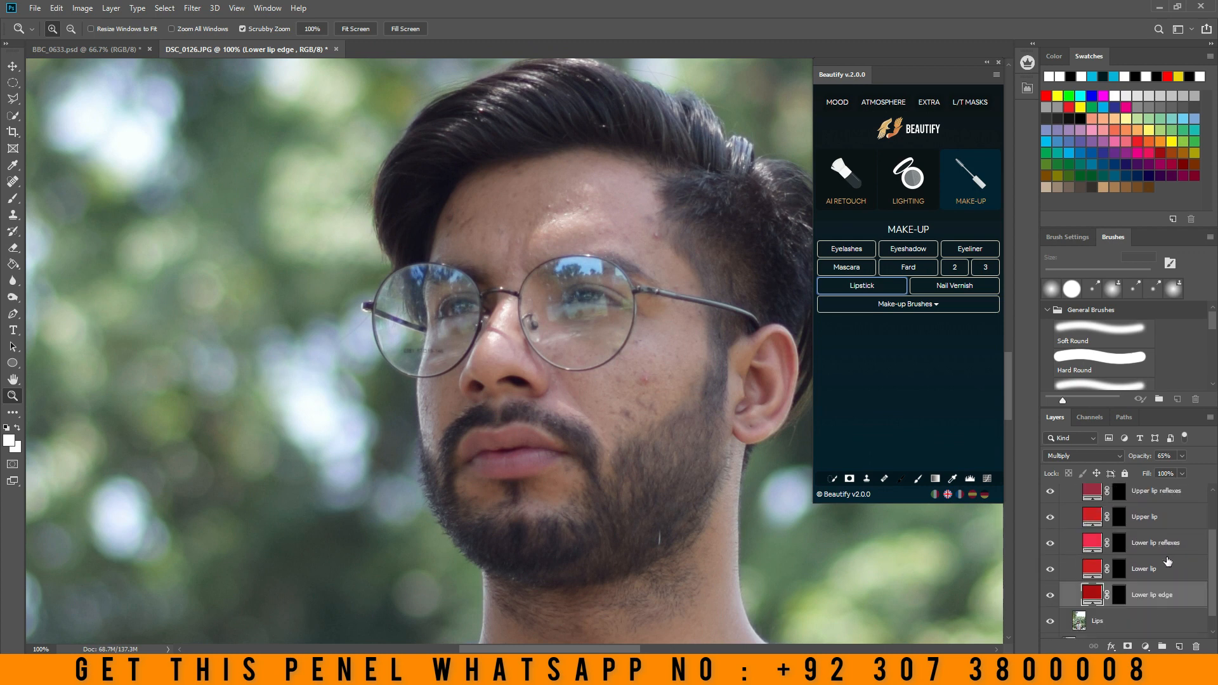
- Paint the lips white on the Lower lip edge layer's mask with a 31 px Soft Round brush
left_click(1119, 601)
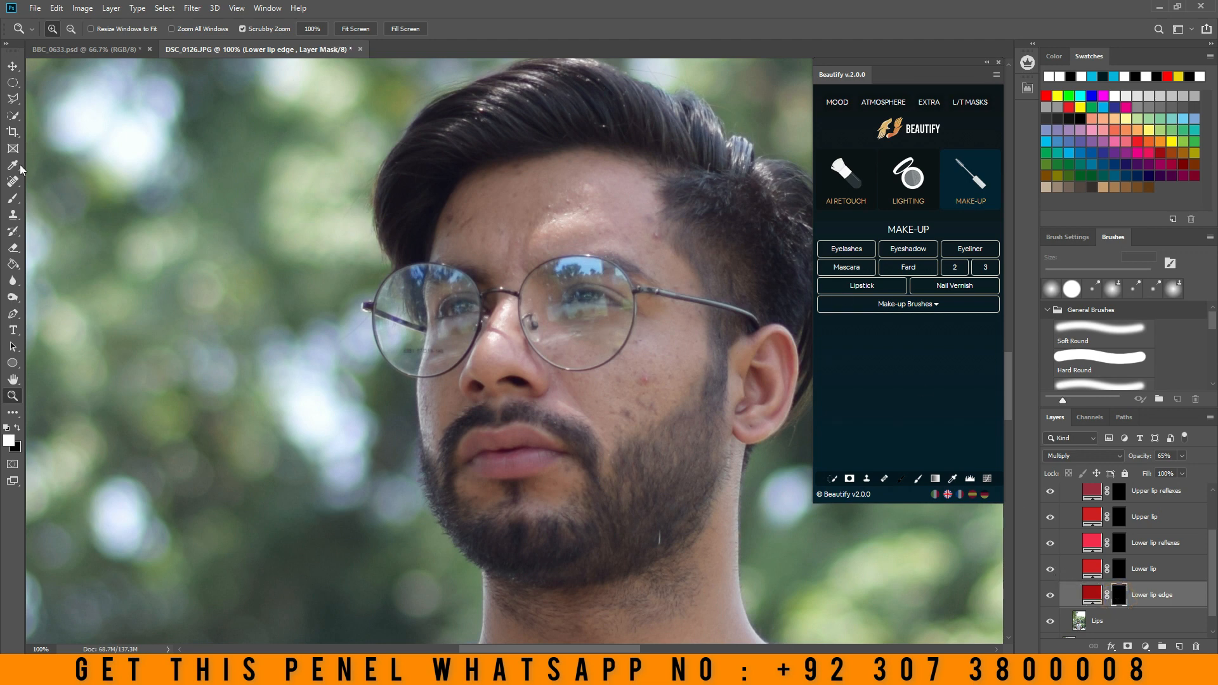
left_click(12, 198)
right_click(556, 448)
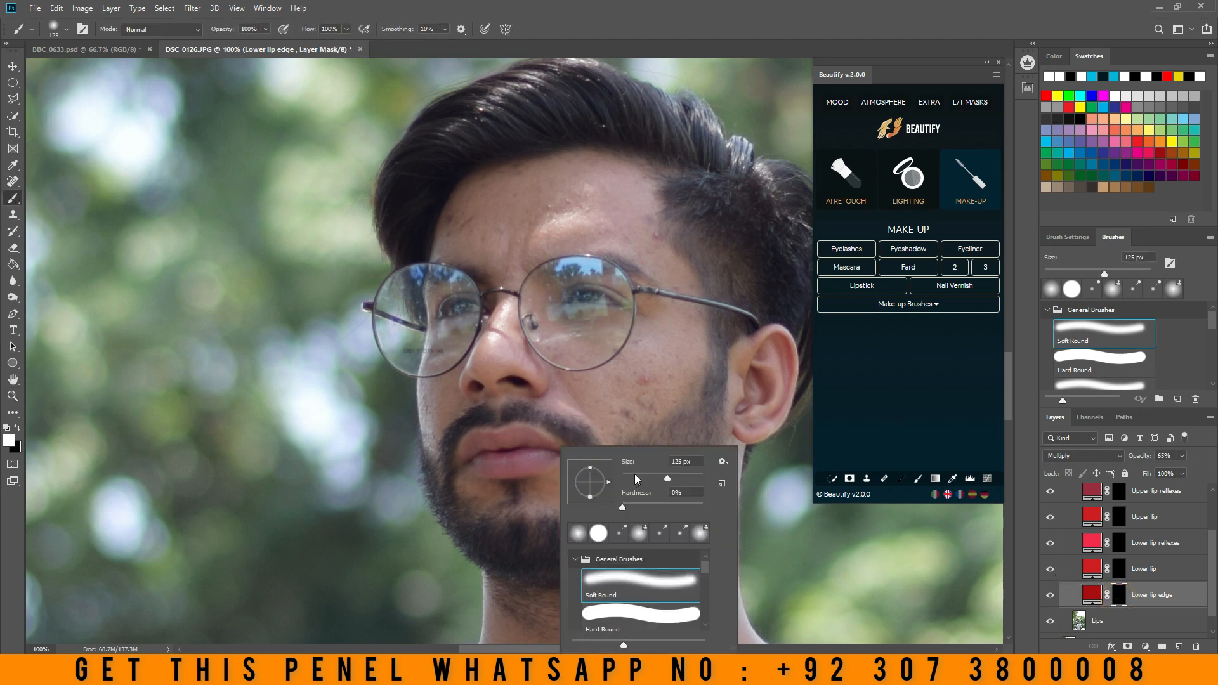
left_click(634, 475)
mouse_move(489, 444)
left_mouse_down()
mouse_move(533, 438)
mouse_move(552, 452)
mouse_move(473, 465)
mouse_move(477, 441)
mouse_move(468, 454)
mouse_move(552, 451)
mouse_move(494, 462)
left_mouse_up()
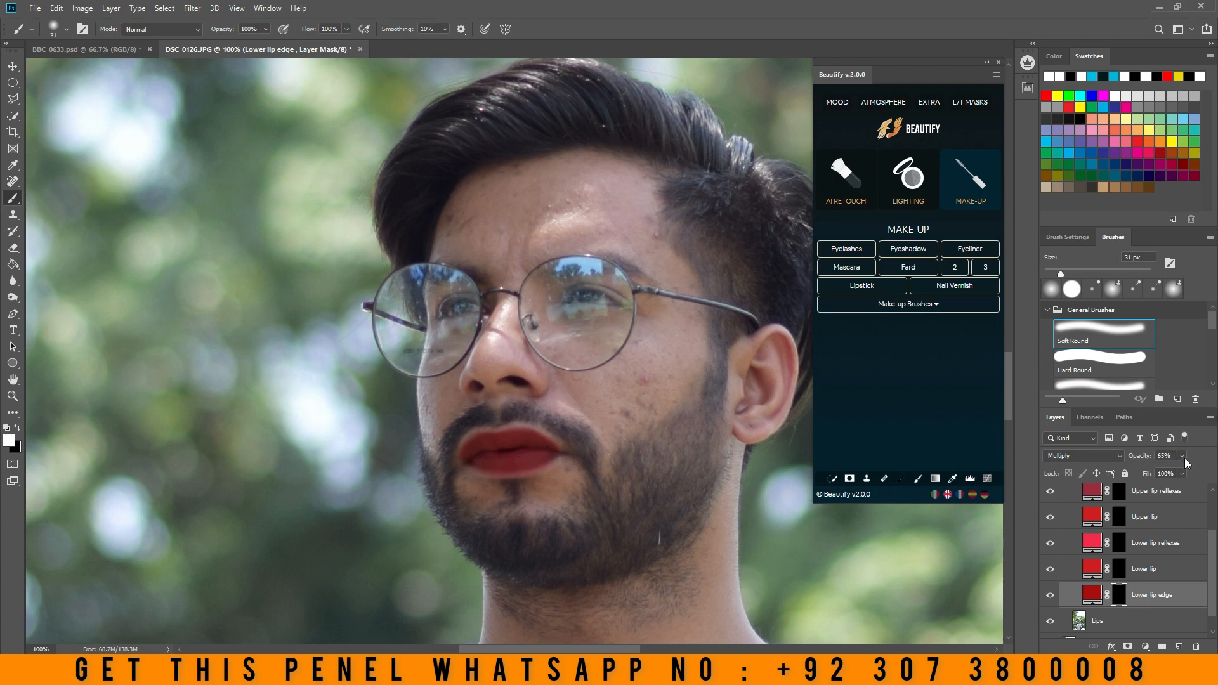
- Lower the Lower lip edge layer's opacity to about 22% and hide the layer
mouse_move(1164, 466)
left_mouse_down()
mouse_move(1175, 473)
mouse_move(1157, 472)
left_mouse_up()
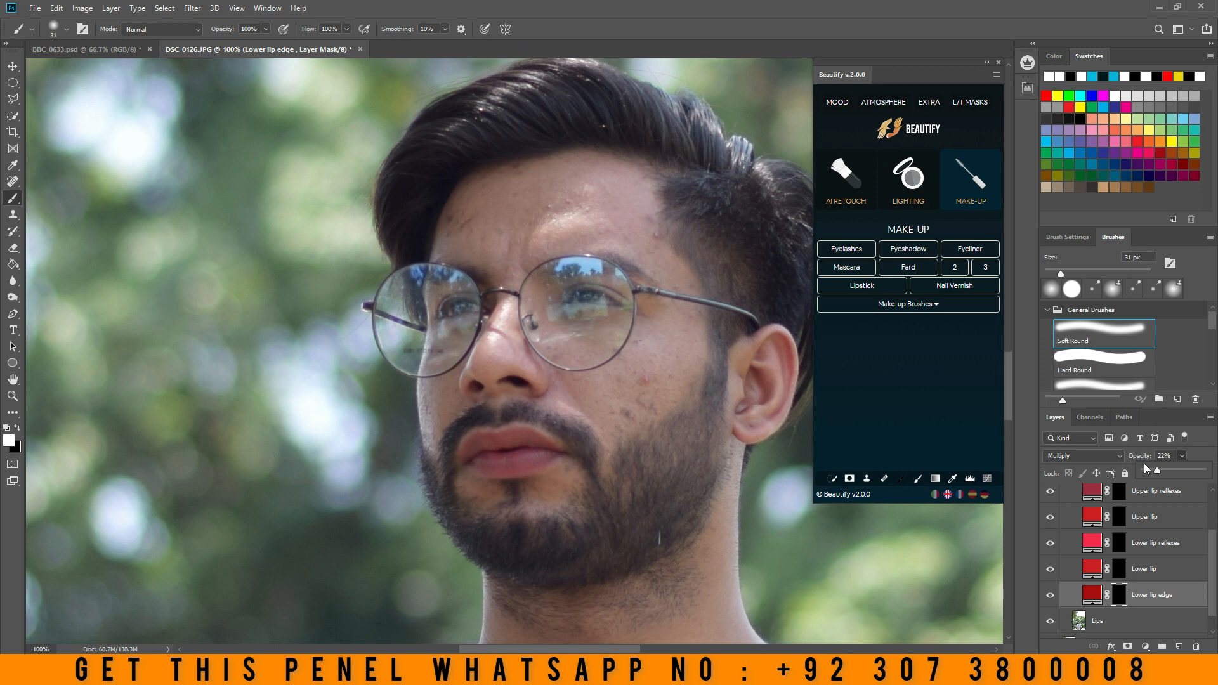
mouse_move(1158, 468)
left_mouse_down()
mouse_move(1182, 469)
mouse_move(1158, 473)
left_mouse_up()
left_click(1119, 574)
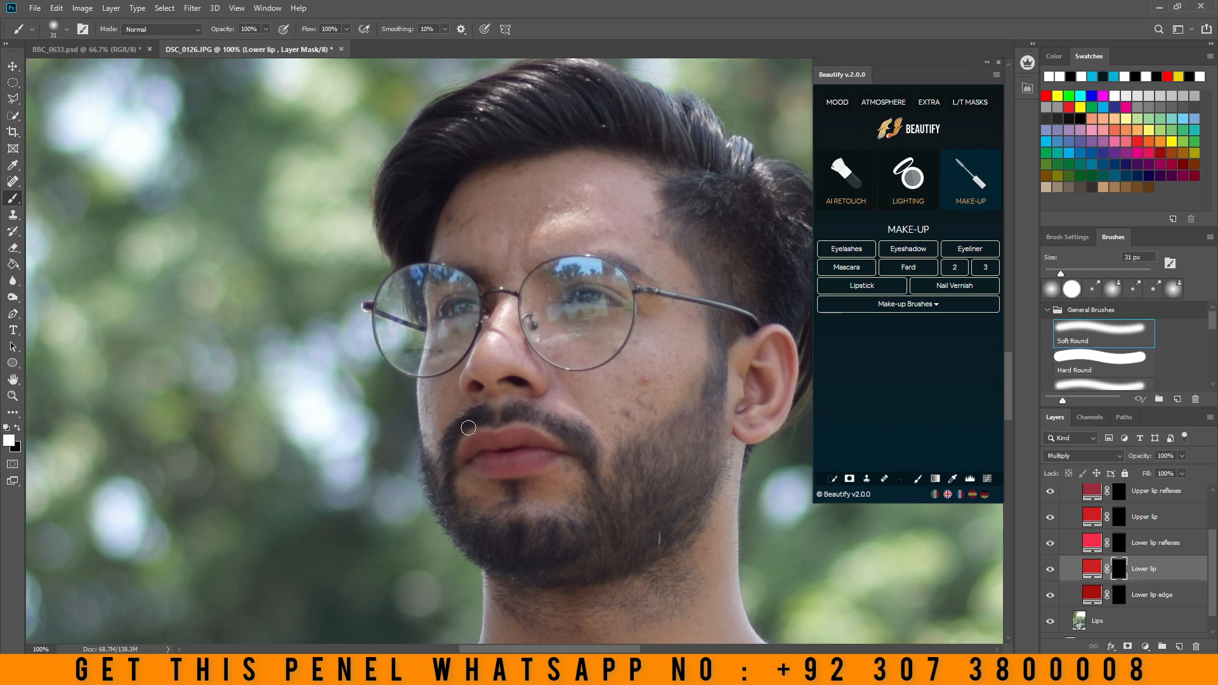
left_click(1050, 595)
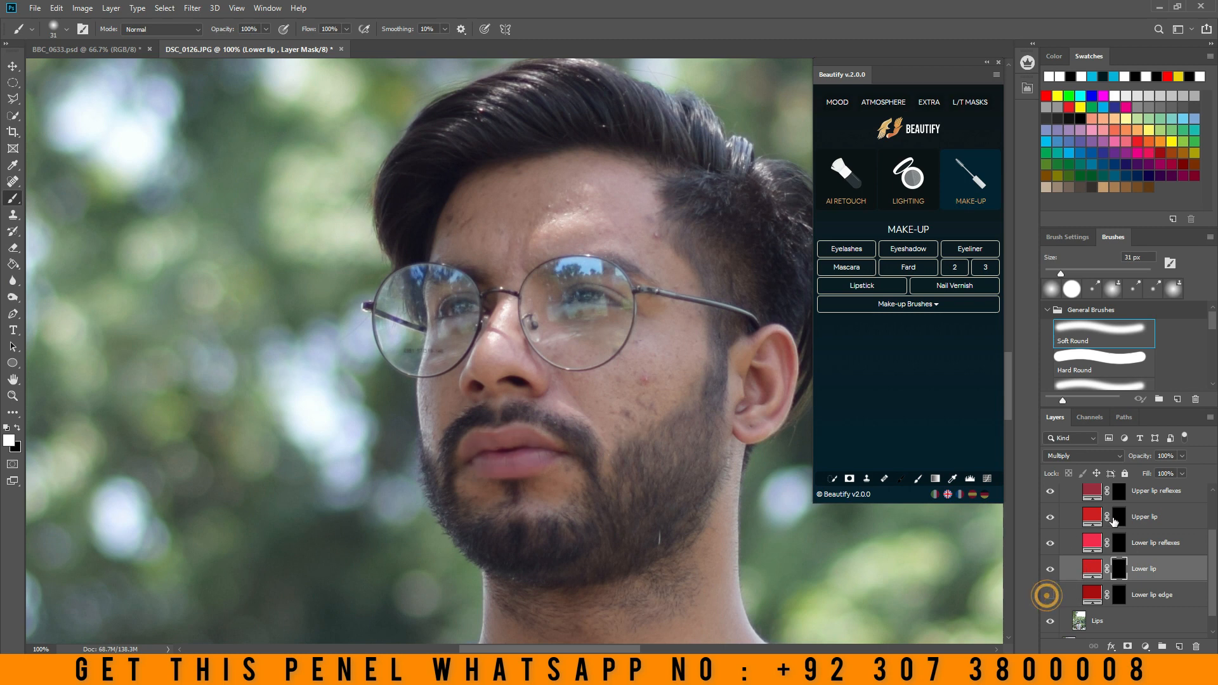
- Paint over both lips in white on the Lower lip reflexes layer's mask
left_click(1083, 546)
left_click(1118, 543)
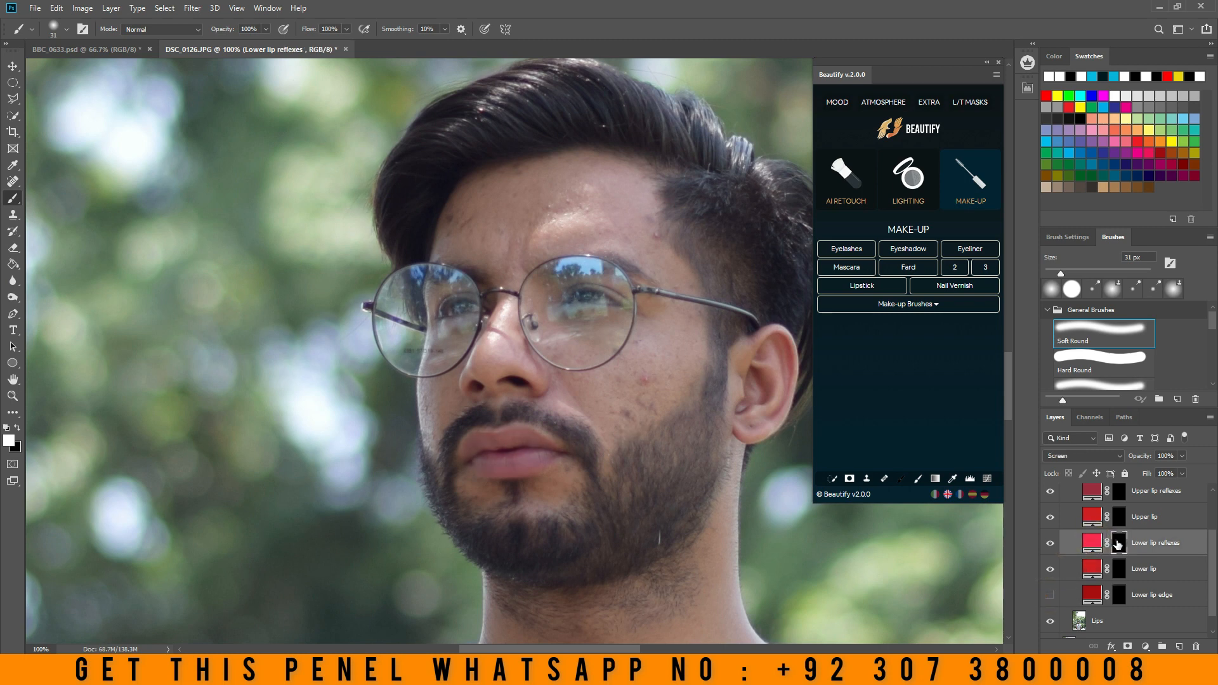
mouse_move(477, 451)
left_mouse_down()
mouse_move(504, 433)
mouse_move(530, 439)
mouse_move(548, 454)
mouse_move(528, 467)
mouse_move(465, 448)
mouse_move(544, 451)
mouse_move(478, 466)
mouse_move(553, 451)
left_mouse_up()
- Set the Lower lip reflexes layer's opacity to 30% and hide the layer
left_click(1182, 456)
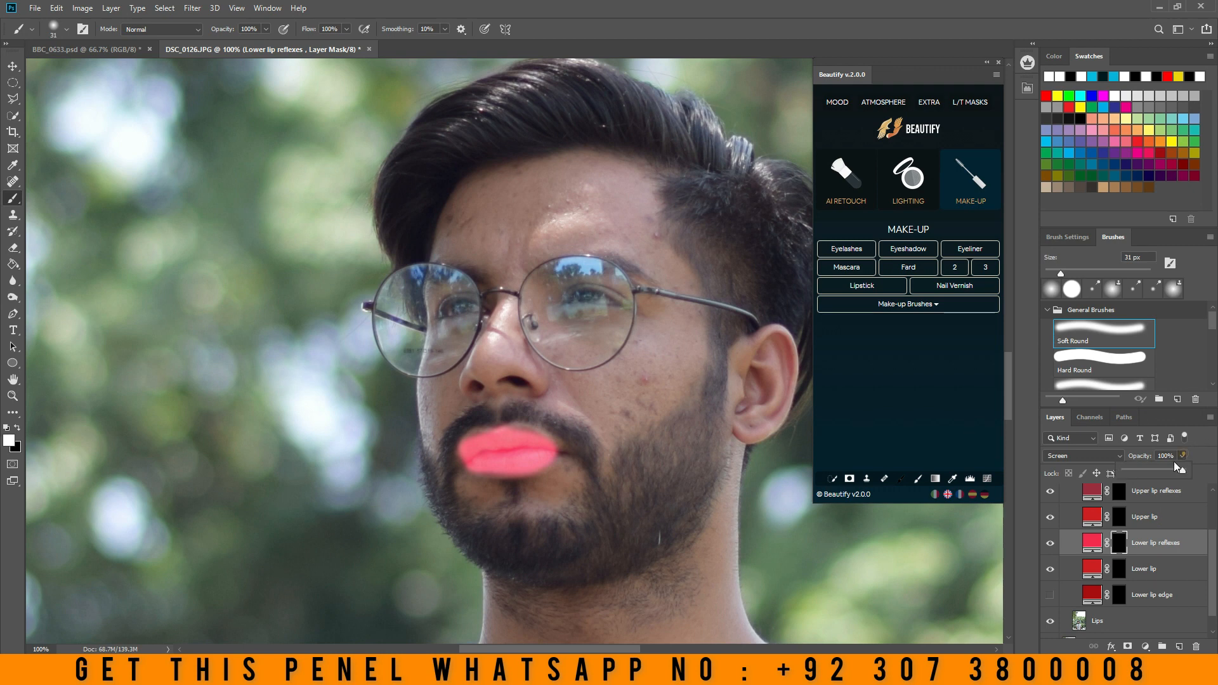
left_click_drag(1152, 473, 1142, 474)
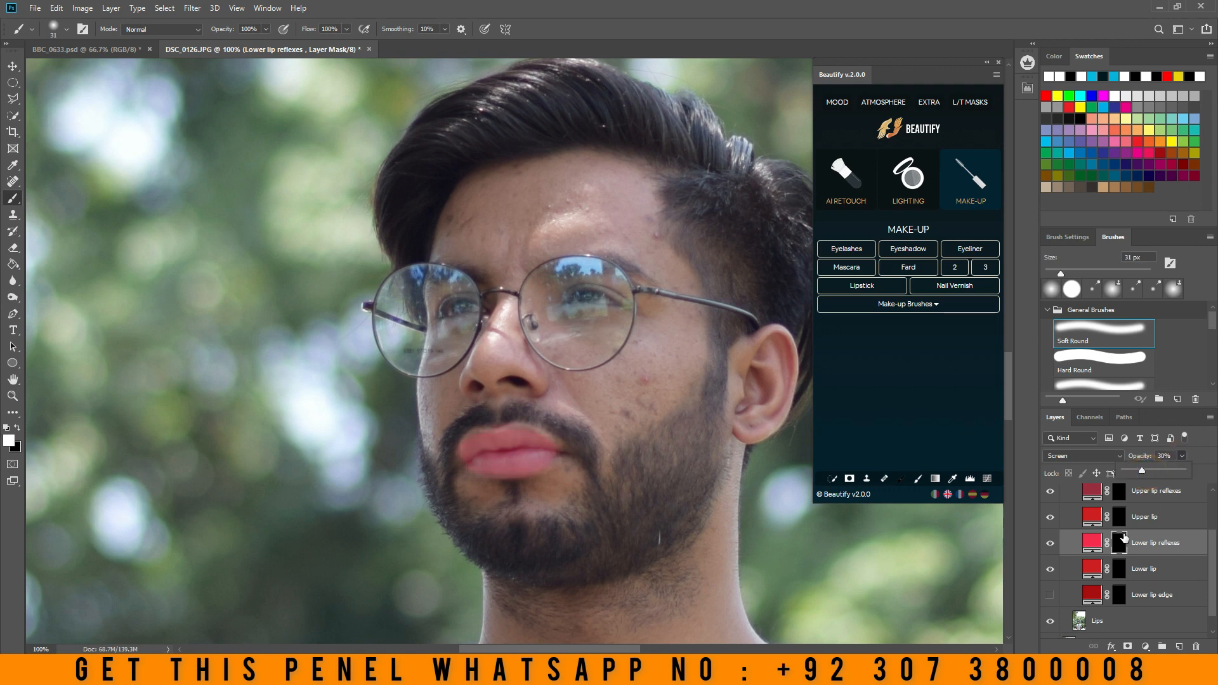
left_click(1050, 543)
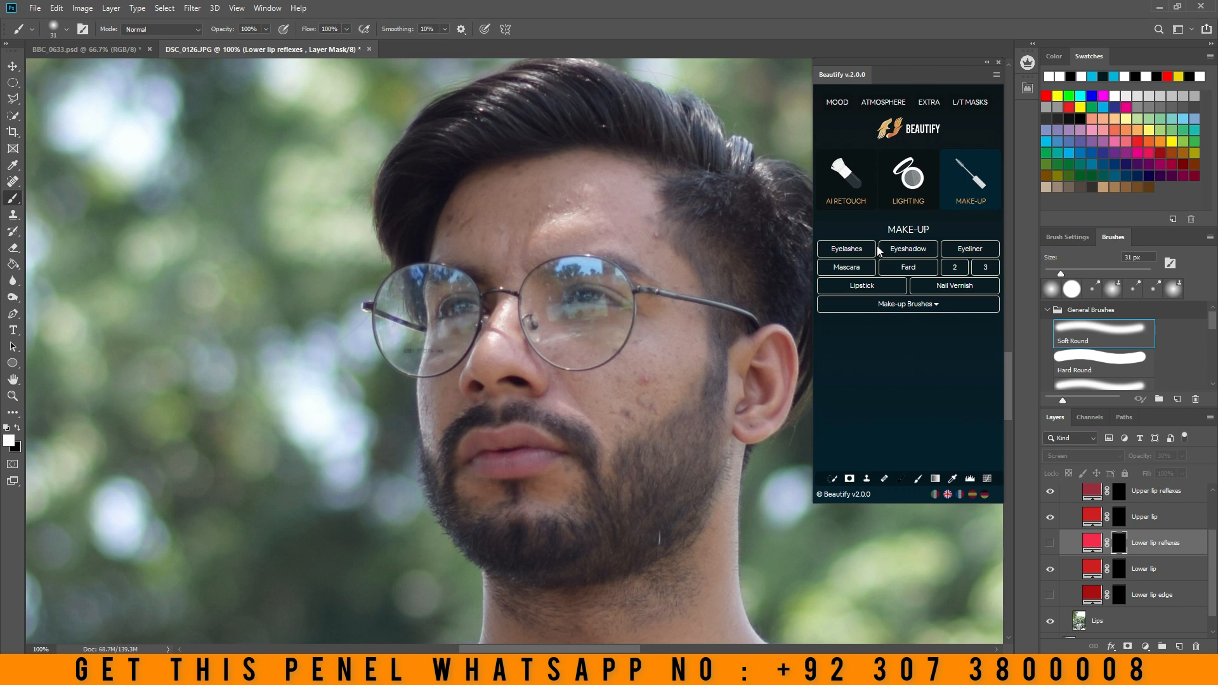
- Close the Beautify panel and minimize the Photoshop window to show the desktop
left_click(998, 62)
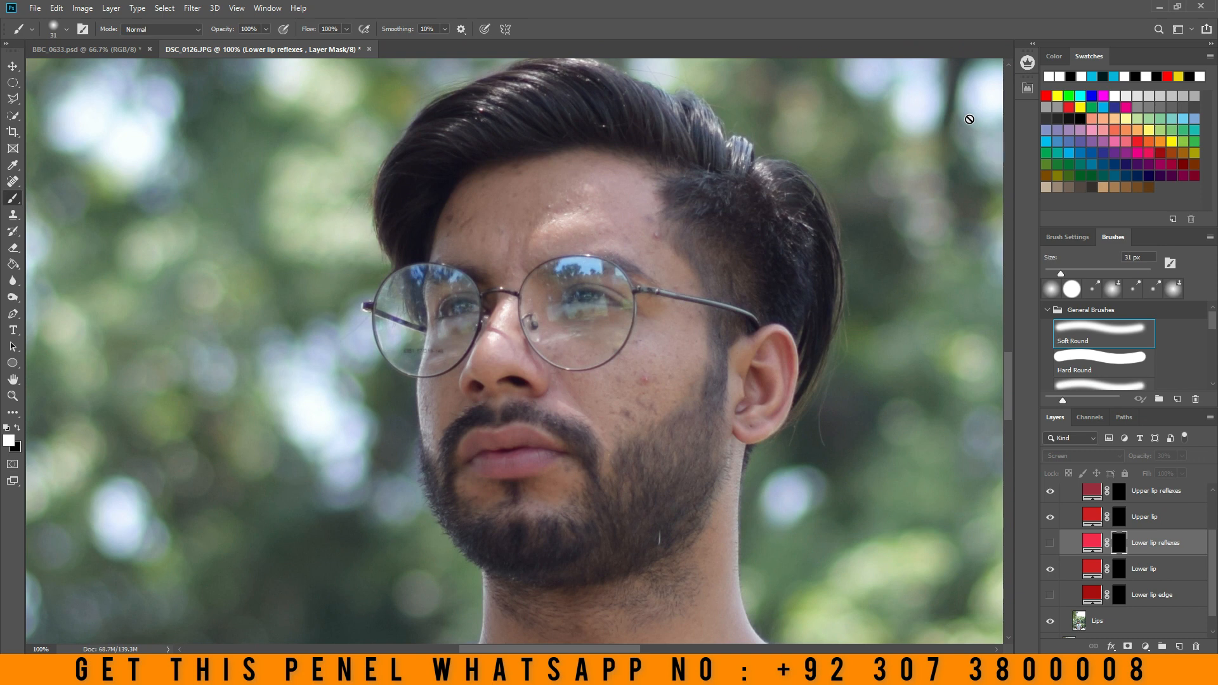
scroll(920, 180, "up", 2)
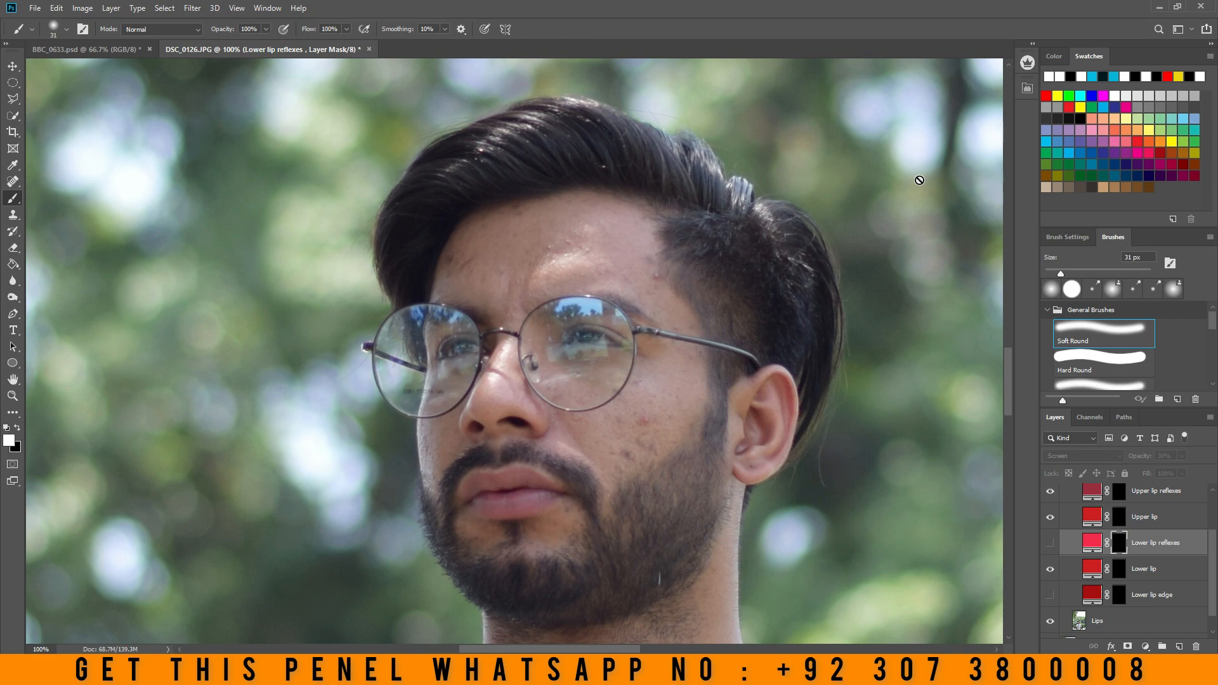
left_click(1158, 9)
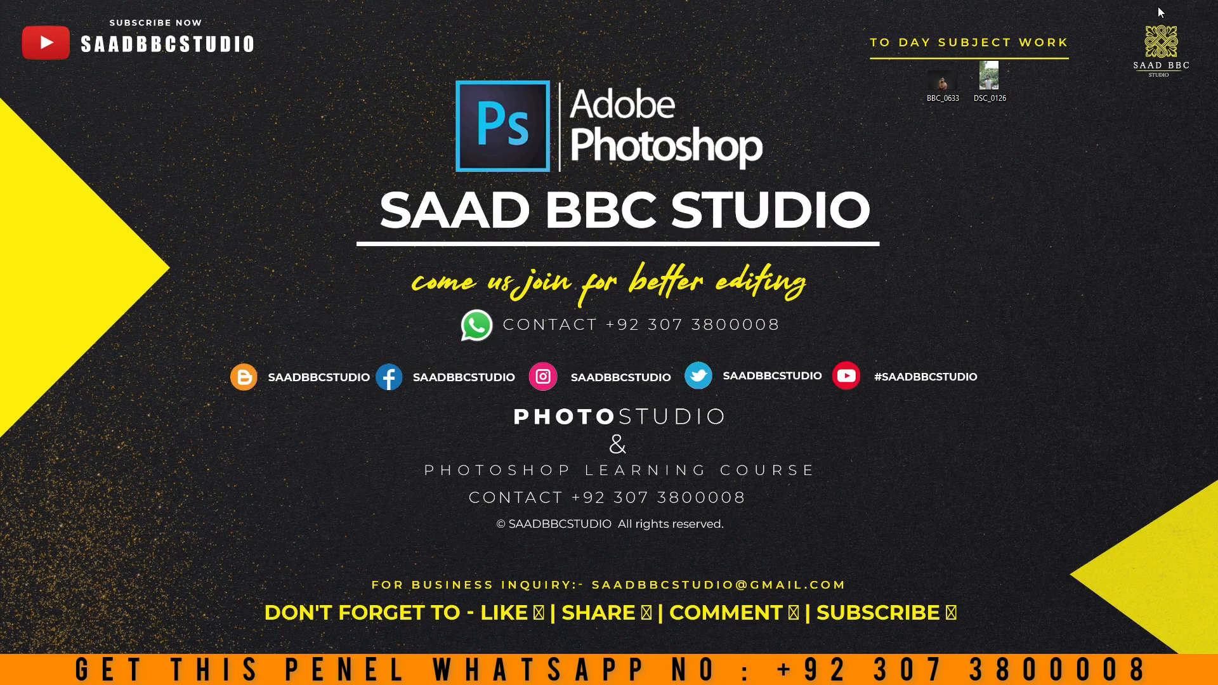